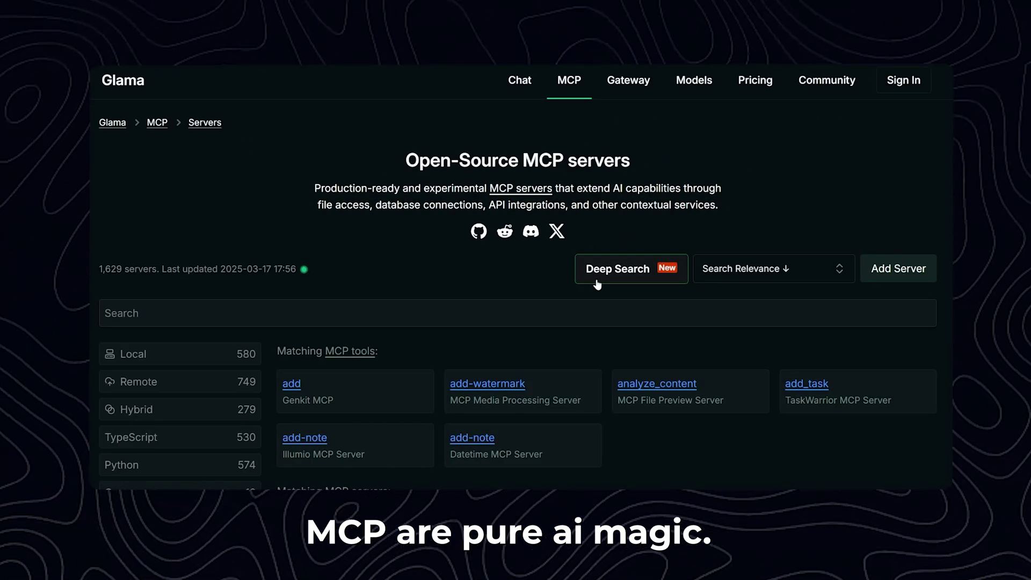
Open the global MCP server configuration file and select all of its text.
{"action": "scroll", "coordinate": [476, 211], "scroll_direction": "down", "scroll_amount": 6}
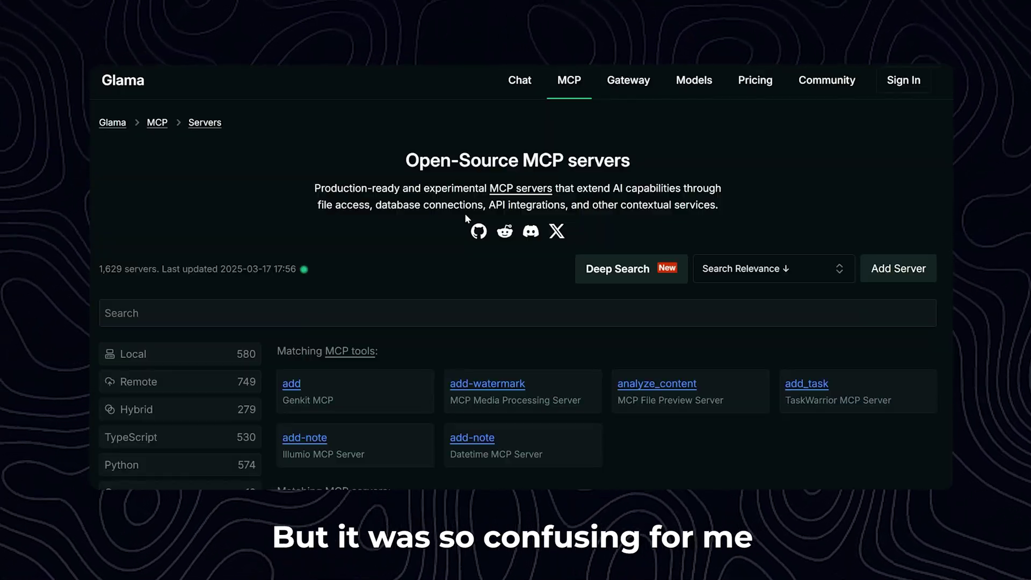
{"action": "scroll", "coordinate": [465, 214], "scroll_direction": "down", "scroll_amount": 3}
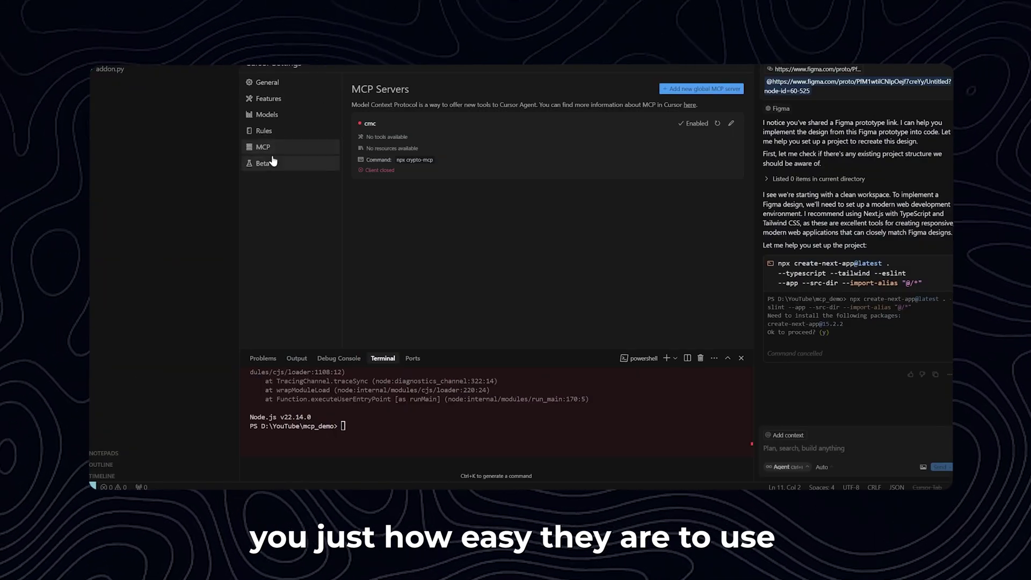
{"action": "left_click", "coordinate": [700, 90]}
{"action": "left_click_drag", "start_coordinate": [280, 167], "coordinate": [275, 69]}
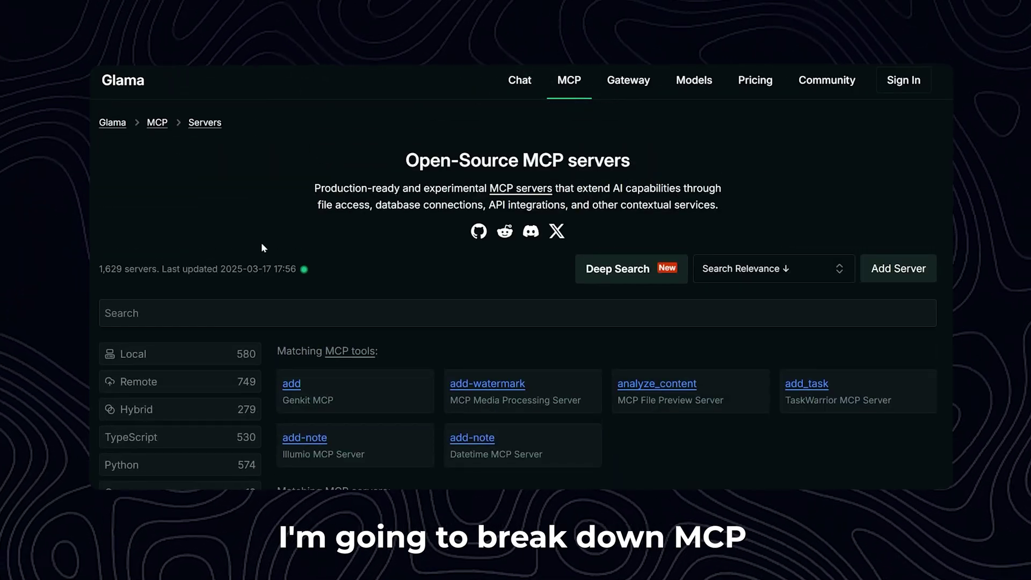
Search Glama's MCP servers for 'coin market cap' and open the Coin MCP Server page.
{"action": "left_click", "coordinate": [263, 311]}
{"action": "type", "text": "coin market cap"}
{"action": "scroll", "coordinate": [361, 275], "scroll_direction": "down", "scroll_amount": 6}
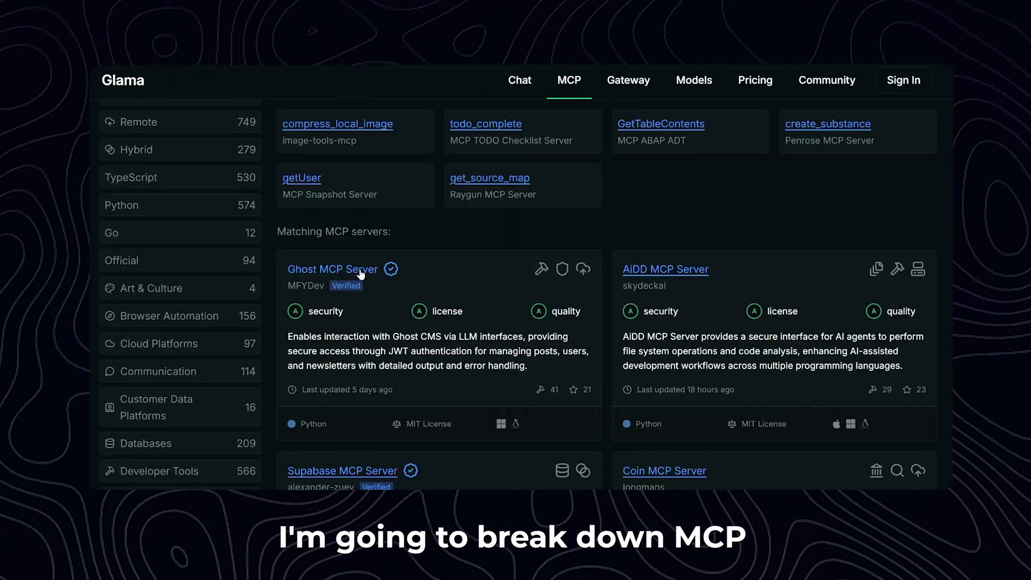
{"action": "scroll", "coordinate": [361, 275], "scroll_direction": "down", "scroll_amount": 3}
{"action": "left_click", "coordinate": [675, 318]}
Scroll through the Coin MCP Server page to its Installation section.
{"action": "scroll", "coordinate": [320, 311], "scroll_direction": "down", "scroll_amount": 20}
{"action": "scroll", "coordinate": [320, 312], "scroll_direction": "up", "scroll_amount": 15}
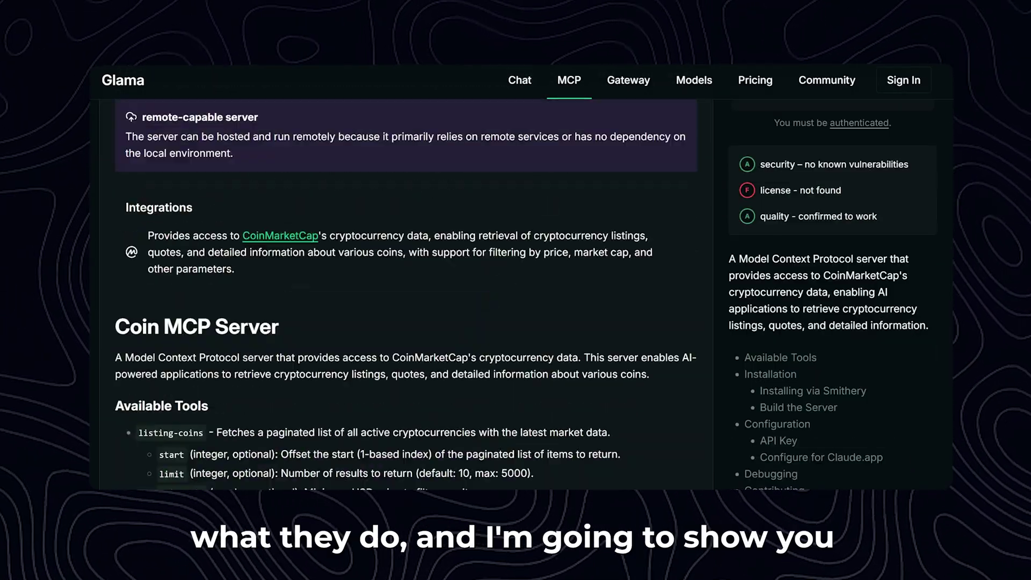
{"action": "scroll", "coordinate": [240, 219], "scroll_direction": "down", "scroll_amount": 15}
{"action": "scroll", "coordinate": [238, 298], "scroll_direction": "up", "scroll_amount": 4}
{"action": "scroll", "coordinate": [238, 297], "scroll_direction": "up", "scroll_amount": 11}
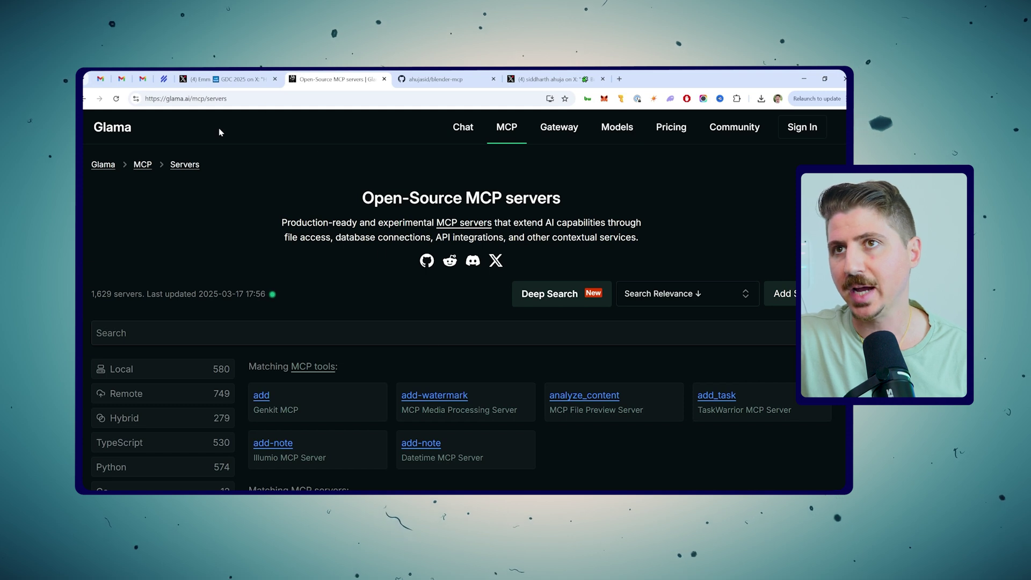
Open smithery.ai in a new tab placed right beside the Glama tab.
{"action": "left_click_drag", "start_coordinate": [166, 99], "coordinate": [193, 99]}
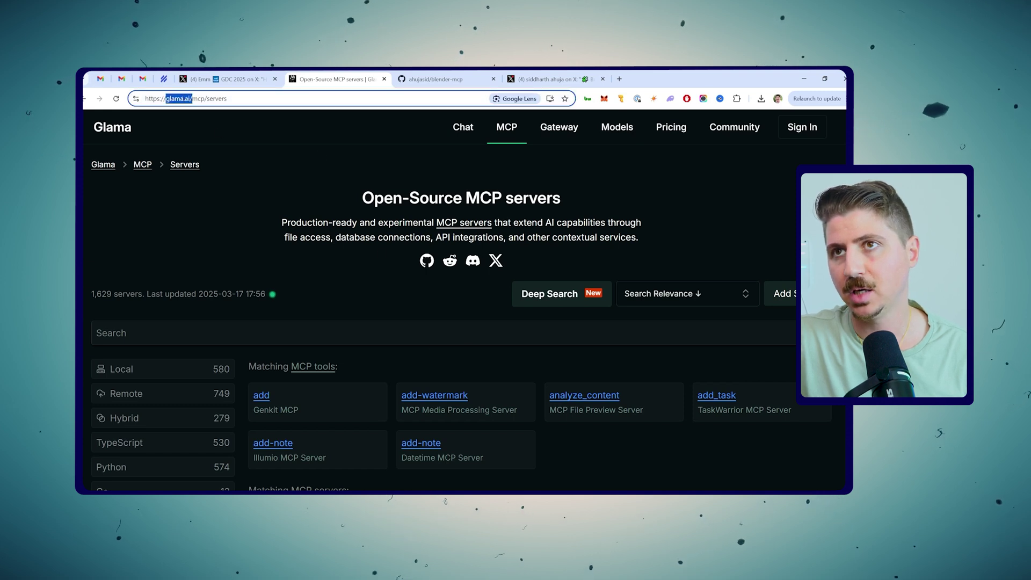
{"action": "left_click", "coordinate": [619, 79]}
{"action": "type", "text": "smithery.ai"}
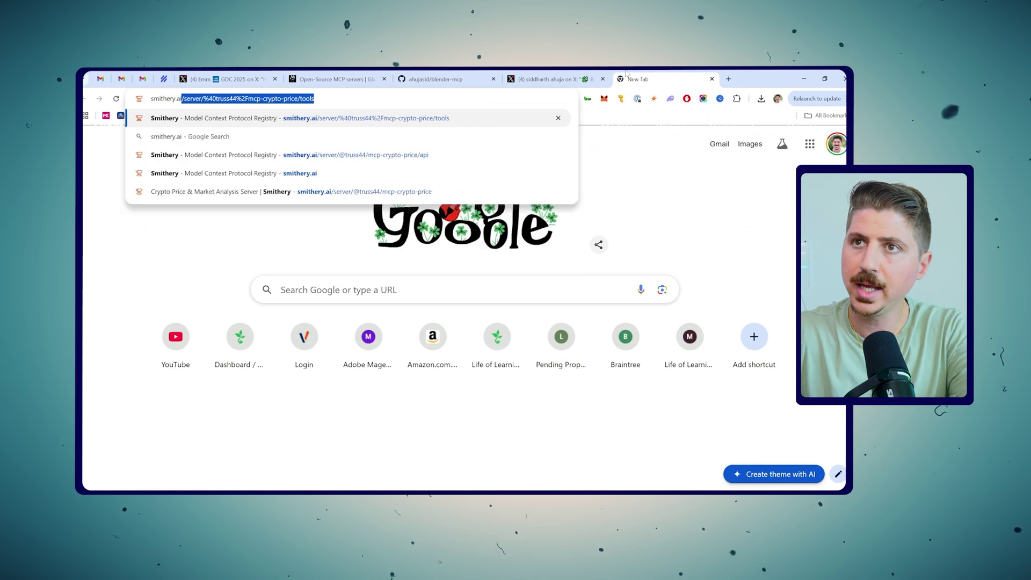
{"action": "key", "text": "Return"}
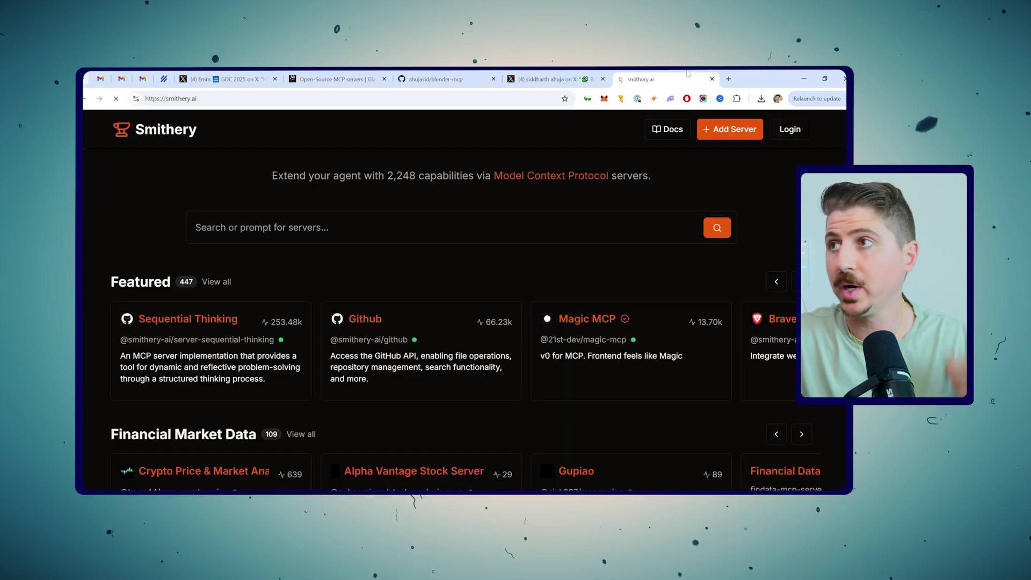
{"action": "left_click_drag", "start_coordinate": [625, 75], "coordinate": [414, 78]}
Switch back and forth between the Glama servers and Smithery tabs to compare them.
{"action": "left_click", "coordinate": [342, 78]}
{"action": "left_click", "coordinate": [440, 79]}
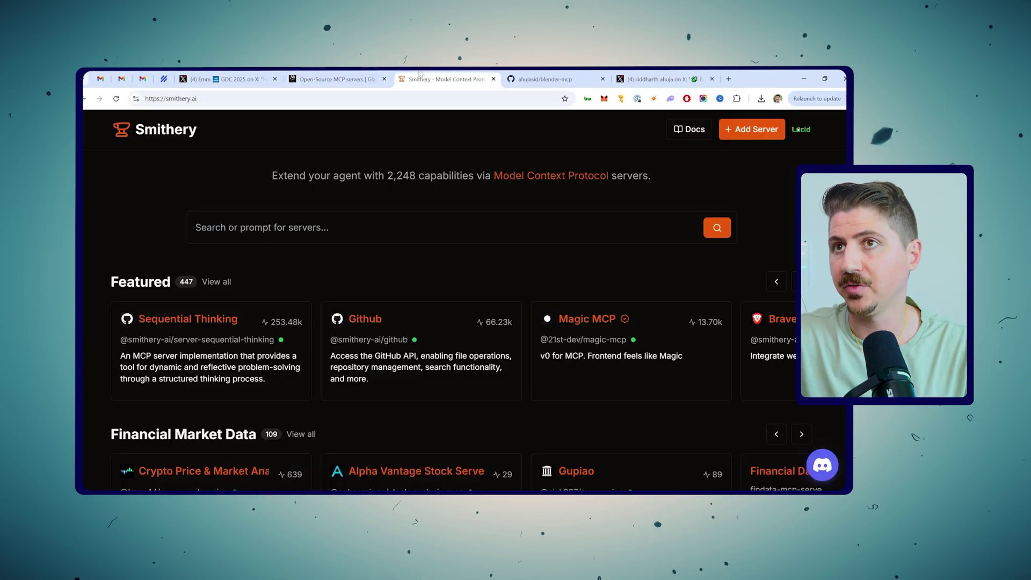
{"action": "scroll", "coordinate": [501, 331], "scroll_direction": "down", "scroll_amount": 5}
{"action": "scroll", "coordinate": [501, 331], "scroll_direction": "up", "scroll_amount": 5}
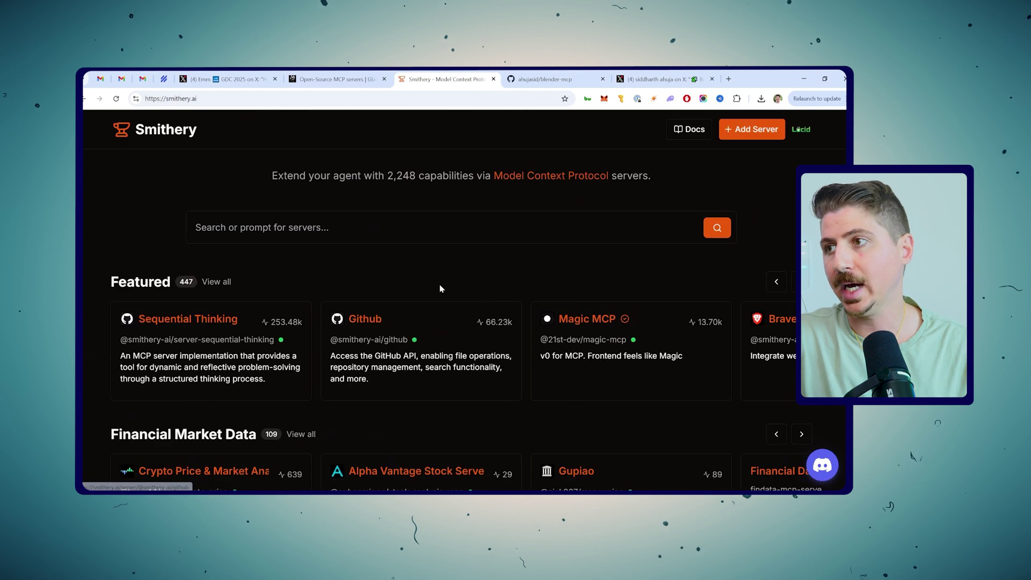
{"action": "left_click", "coordinate": [357, 79]}
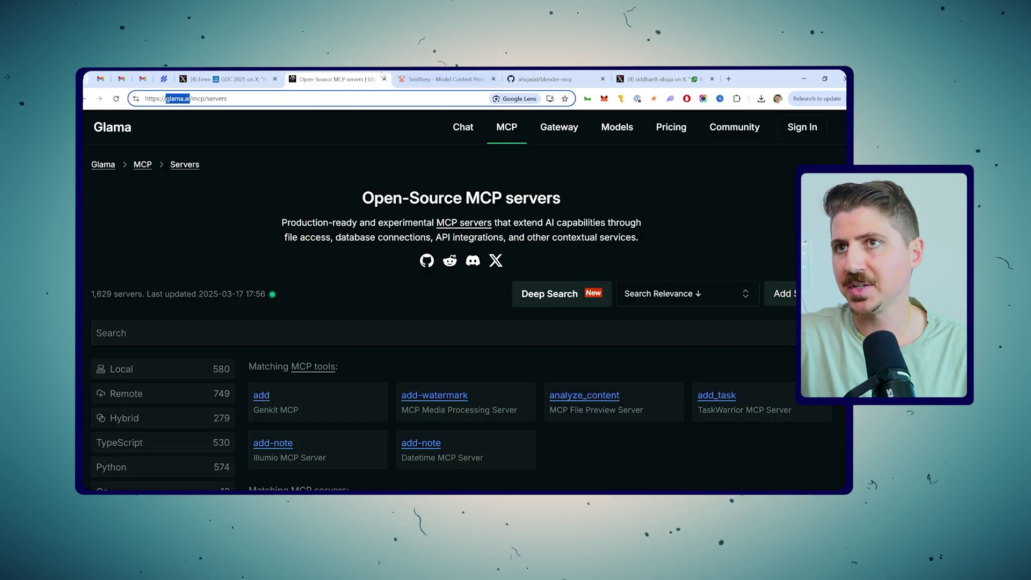
{"action": "scroll", "coordinate": [402, 246], "scroll_direction": "down", "scroll_amount": 4}
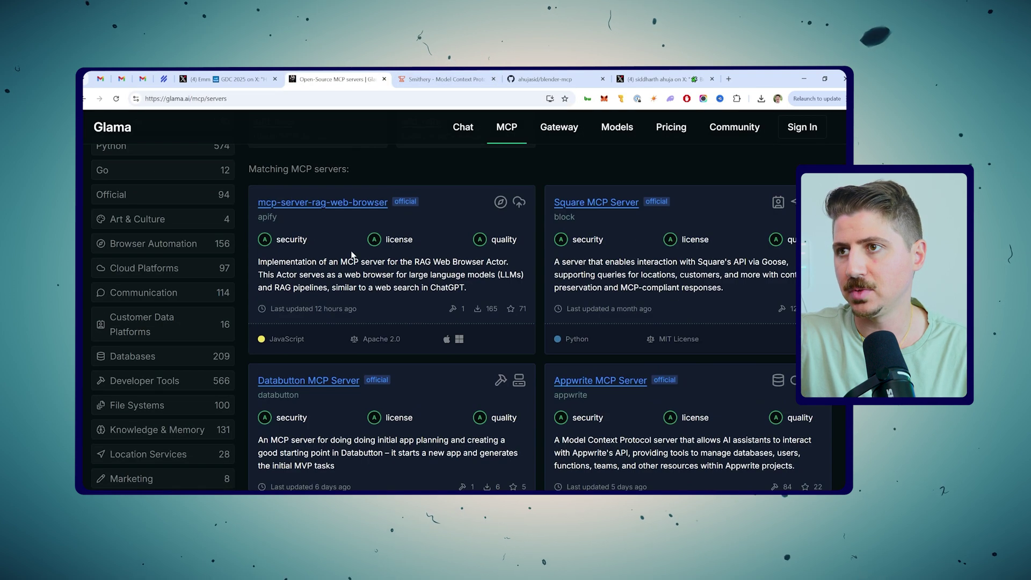
{"action": "scroll", "coordinate": [428, 246], "scroll_direction": "up", "scroll_amount": 4}
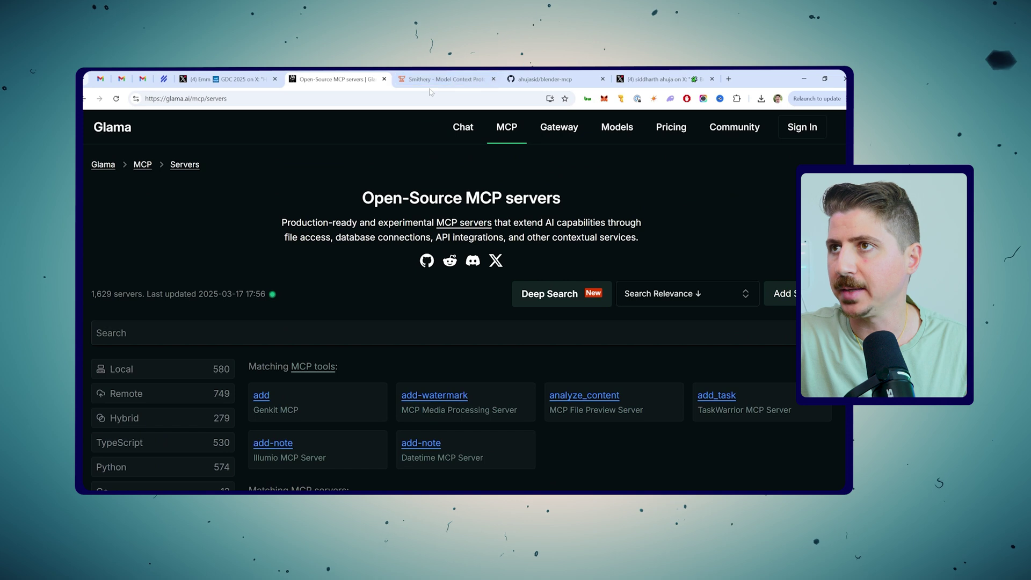
{"action": "key", "text": "ctrl+Tab"}
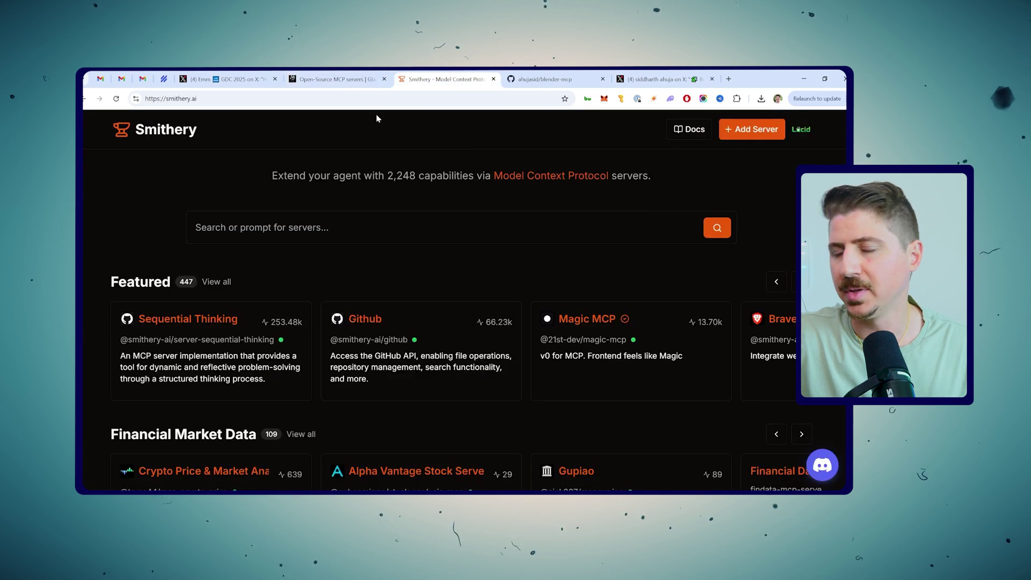
{"action": "left_click", "coordinate": [333, 79]}
Open the global mcp.json with its cmc 'npx crypto-mcp' entry and select its contents.
{"action": "scroll", "coordinate": [536, 408], "scroll_direction": "down", "scroll_amount": 3}
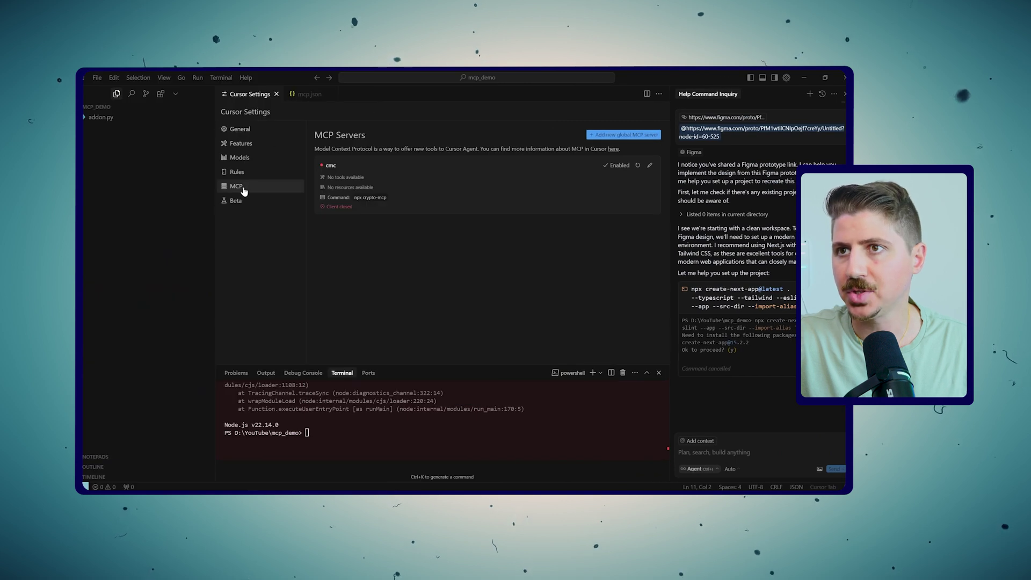
{"action": "left_click", "coordinate": [622, 136]}
{"action": "key", "text": "ctrl+a"}
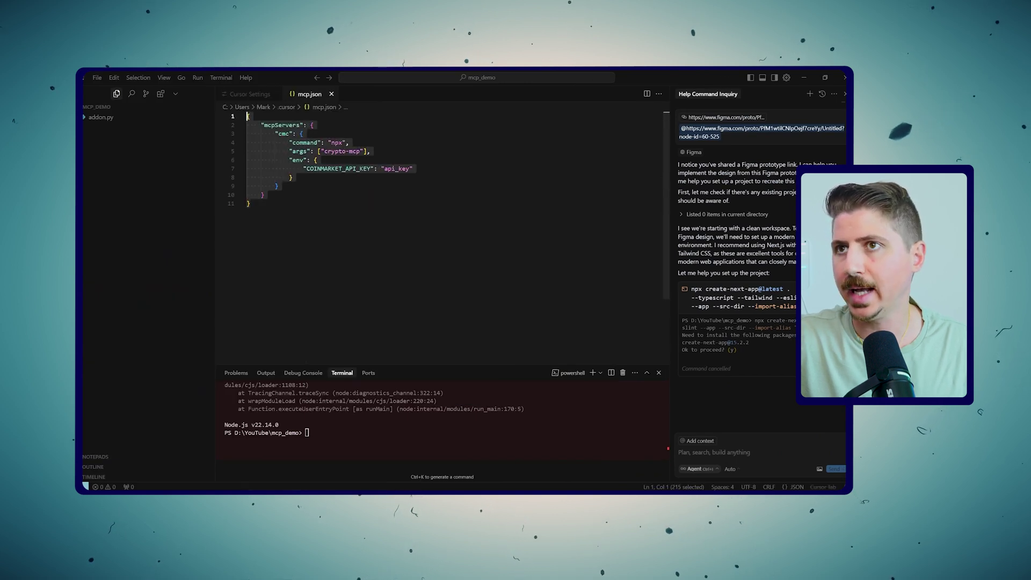
{"action": "left_click", "coordinate": [251, 204]}
{"action": "left_click_drag", "start_coordinate": [251, 204], "coordinate": [248, 116]}
{"action": "left_click", "coordinate": [251, 203]}
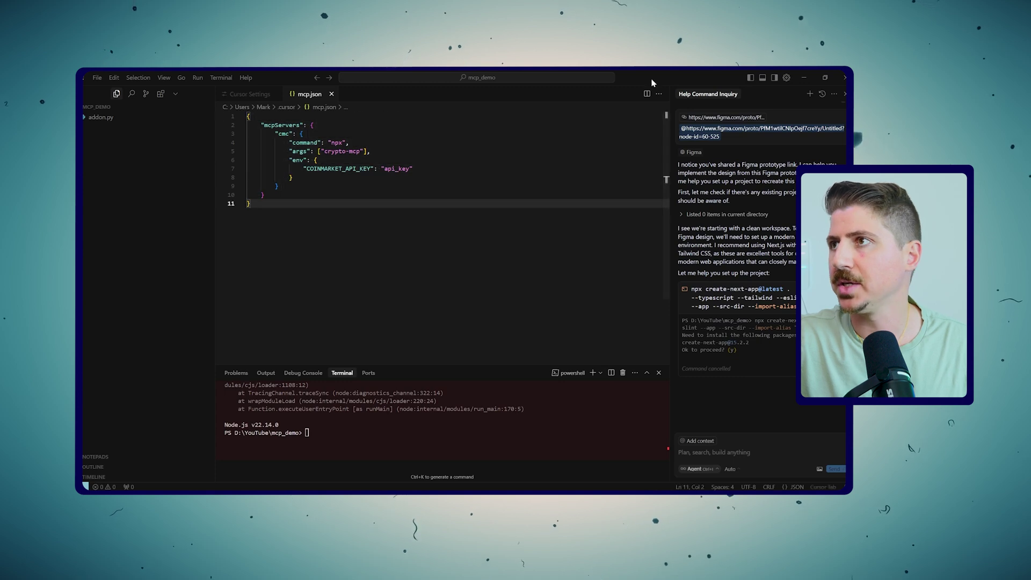
{"action": "left_click_drag", "start_coordinate": [652, 79], "coordinate": [639, 123]}
Search Glama for 'coin mark' and open the Coin MCP Server page.
{"action": "left_click", "coordinate": [354, 232]}
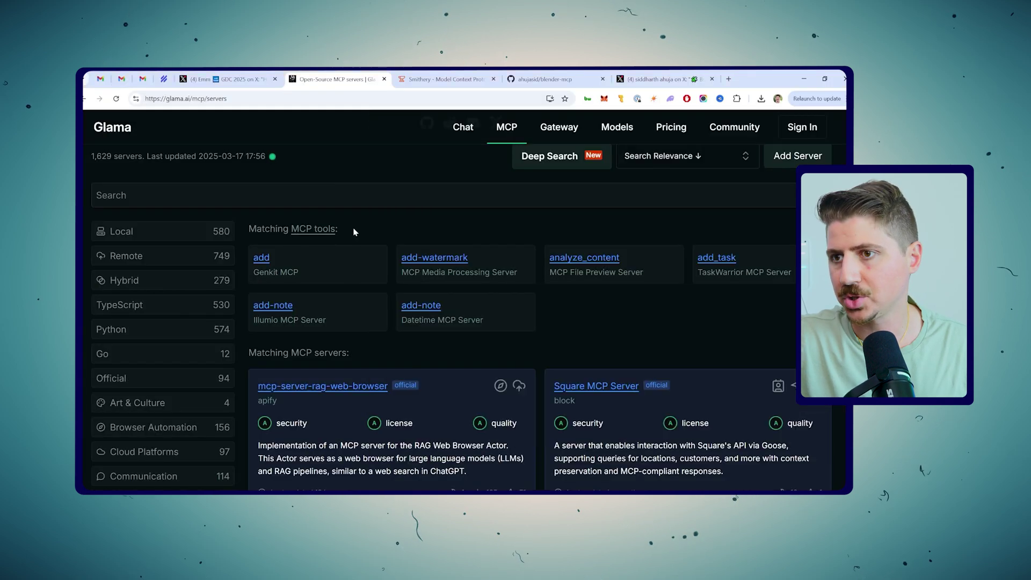
{"action": "scroll", "coordinate": [407, 236], "scroll_direction": "down", "scroll_amount": 5}
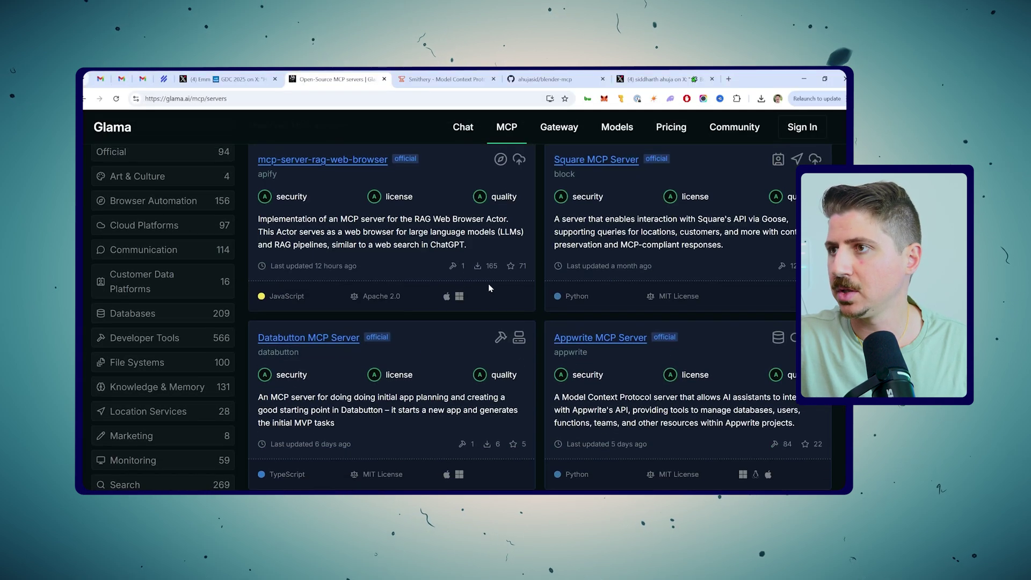
{"action": "scroll", "coordinate": [488, 283], "scroll_direction": "up", "scroll_amount": 6}
{"action": "scroll", "coordinate": [675, 188], "scroll_direction": "up", "scroll_amount": 1}
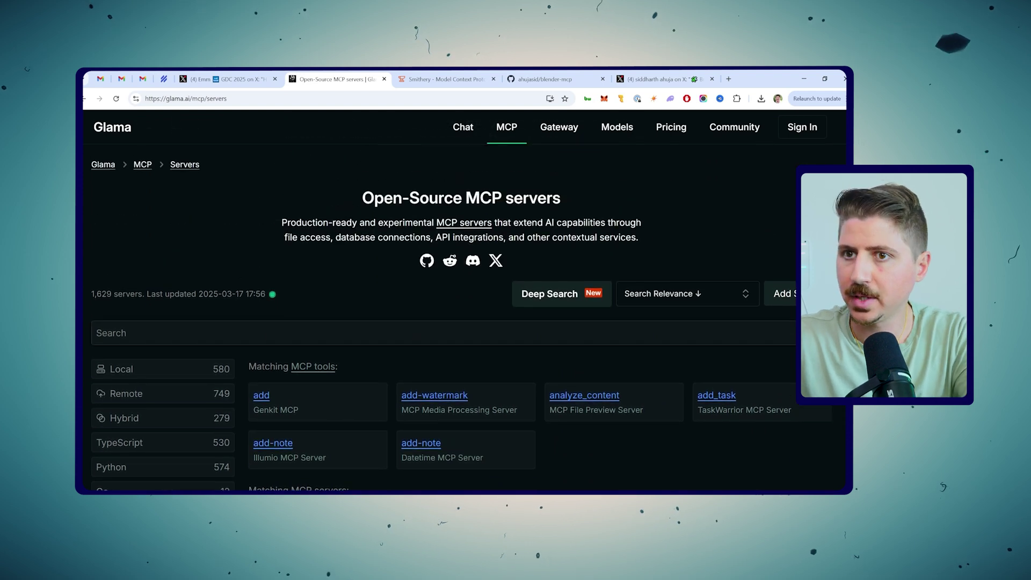
{"action": "left_click", "coordinate": [472, 333]}
{"action": "type", "text": "coin market cap"}
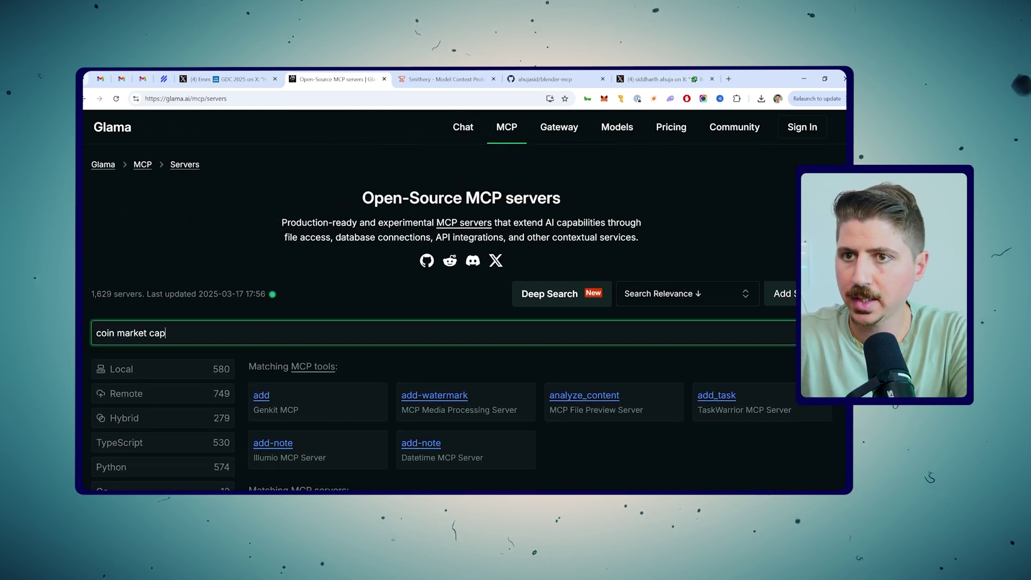
{"action": "scroll", "coordinate": [480, 341], "scroll_direction": "down", "scroll_amount": 7}
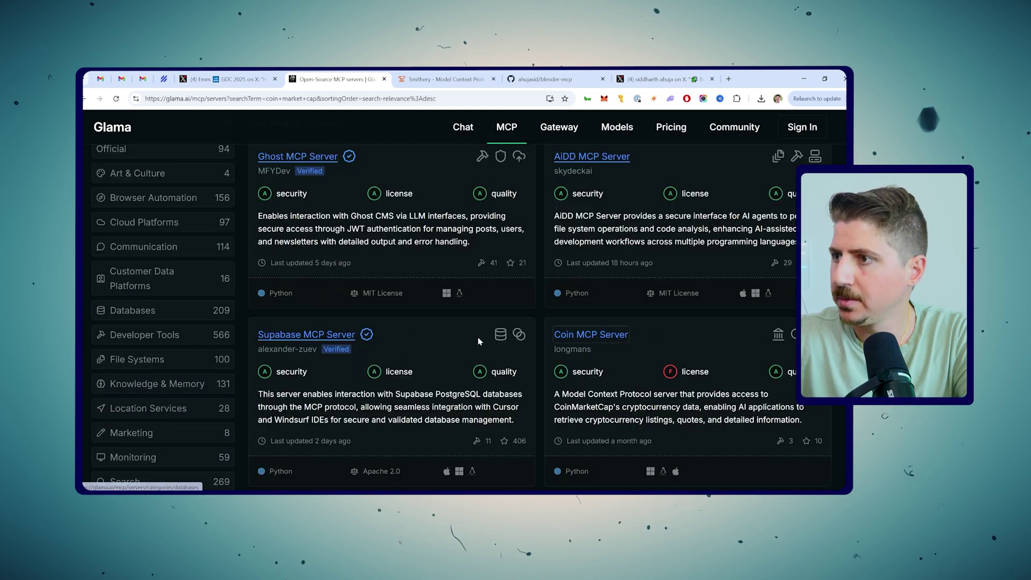
{"action": "key", "text": "Return"}
Scroll through the Coin MCP Server's Available Tools, Installation and Claude settings sections.
{"action": "scroll", "coordinate": [285, 334], "scroll_direction": "down", "scroll_amount": 15}
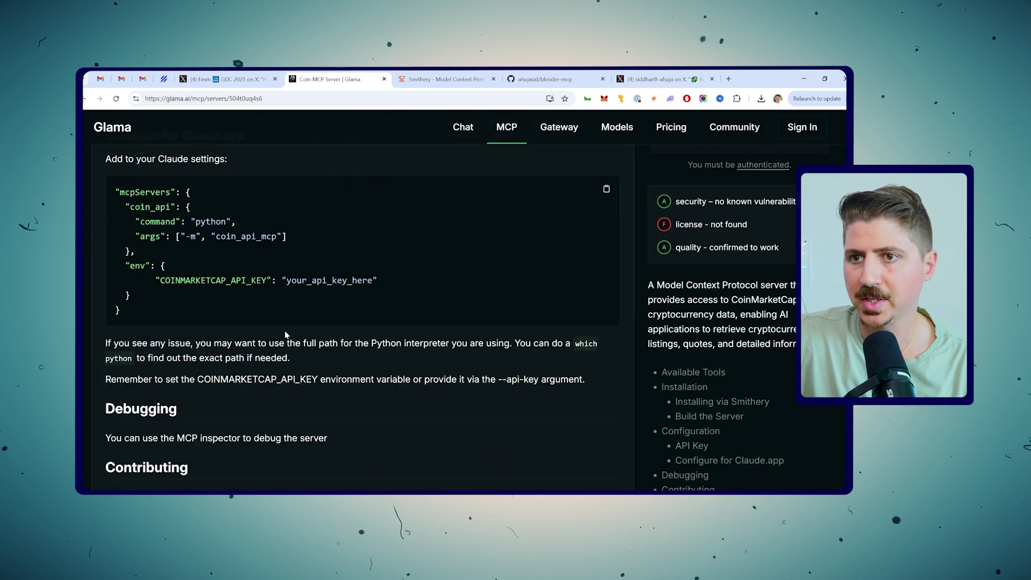
{"action": "scroll", "coordinate": [286, 335], "scroll_direction": "up", "scroll_amount": 15}
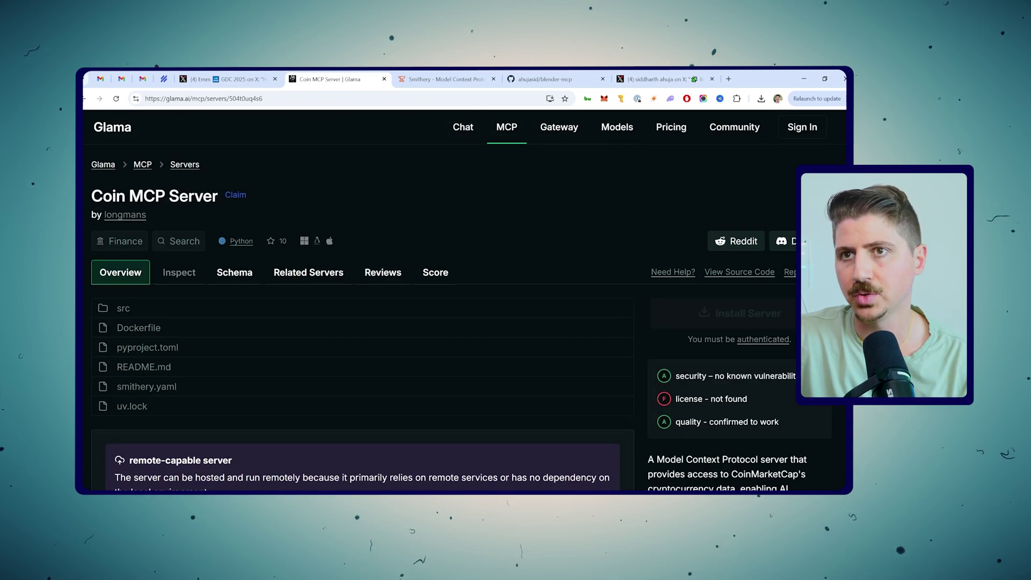
{"action": "scroll", "coordinate": [215, 319], "scroll_direction": "down", "scroll_amount": 20}
{"action": "scroll", "coordinate": [215, 319], "scroll_direction": "up", "scroll_amount": 10}
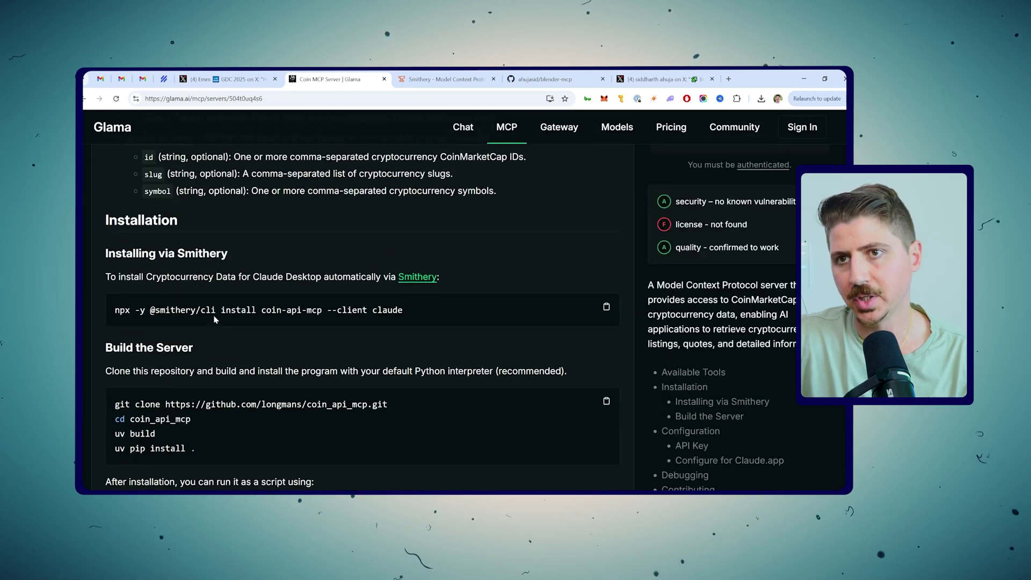
{"action": "scroll", "coordinate": [214, 319], "scroll_direction": "up", "scroll_amount": 12}
{"action": "scroll", "coordinate": [215, 319], "scroll_direction": "down", "scroll_amount": 7}
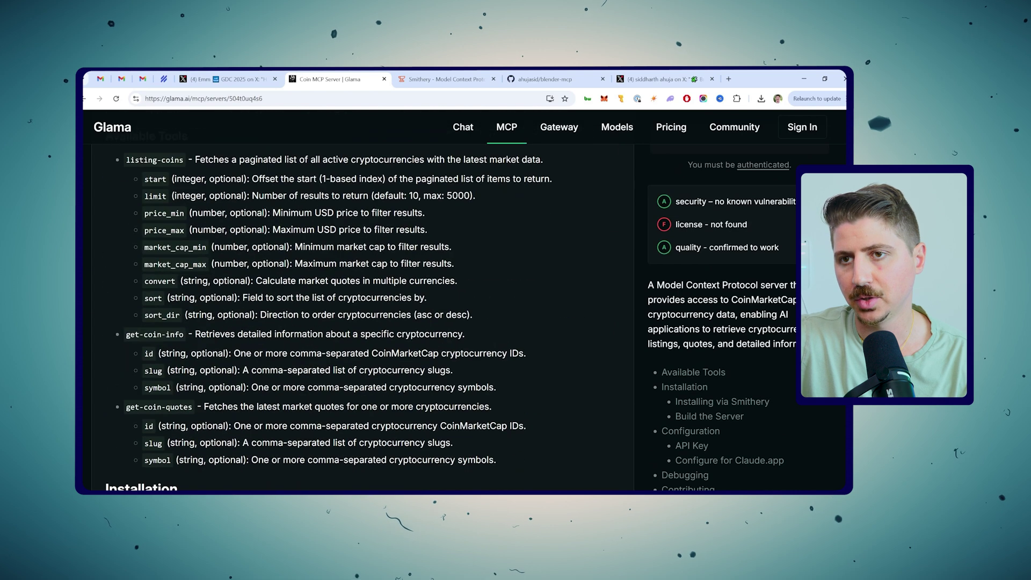
{"action": "scroll", "coordinate": [156, 312], "scroll_direction": "down", "scroll_amount": 4}
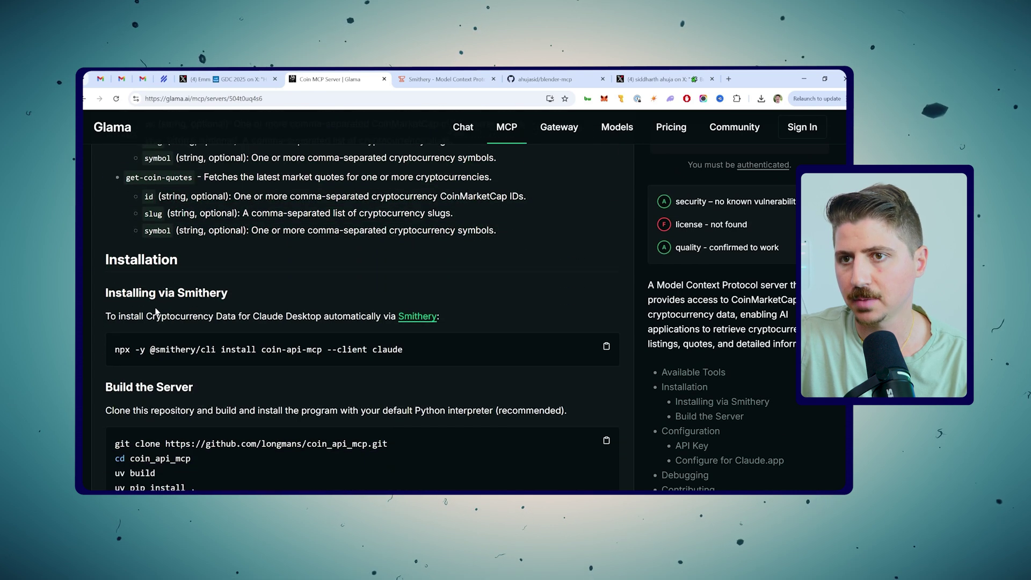
{"action": "scroll", "coordinate": [156, 312], "scroll_direction": "down", "scroll_amount": 8}
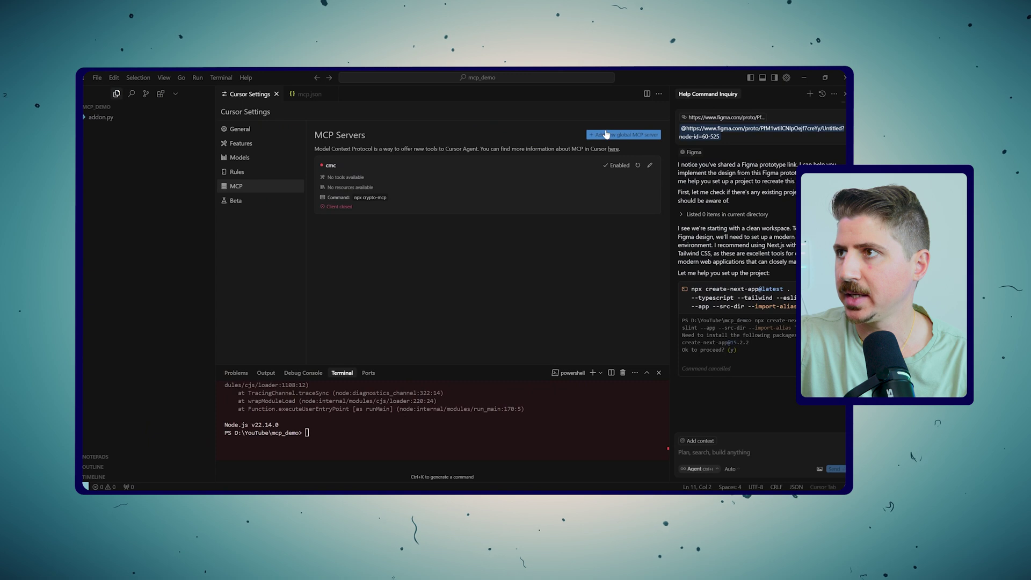
Review the cmc entry in mcp.json and select Glama's coin_api config block for copying.
{"action": "left_click", "coordinate": [650, 165]}
{"action": "left_click_drag", "start_coordinate": [261, 125], "coordinate": [346, 143]}
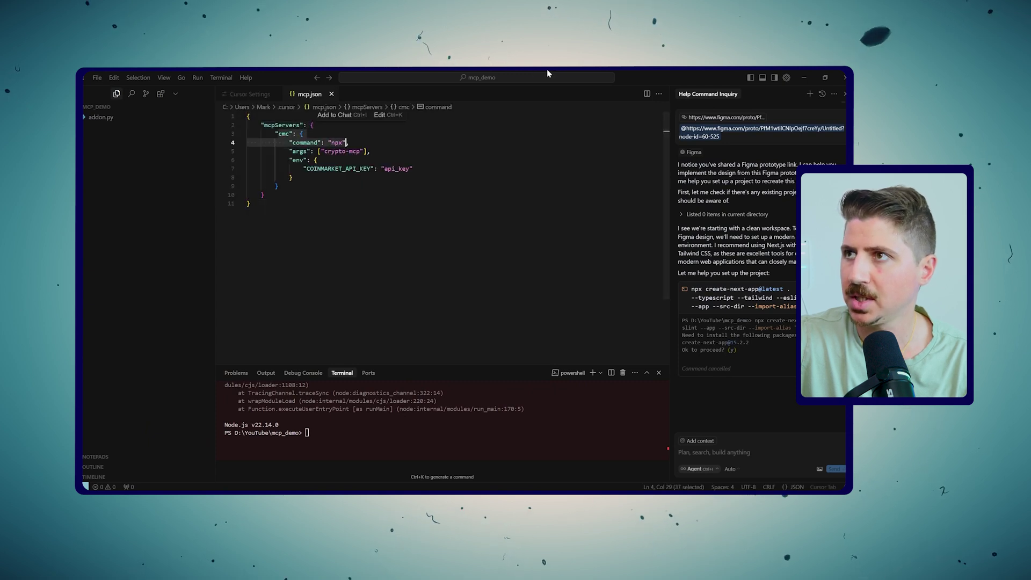
{"action": "left_click_drag", "start_coordinate": [548, 73], "coordinate": [650, 95]}
{"action": "left_click", "coordinate": [156, 348]}
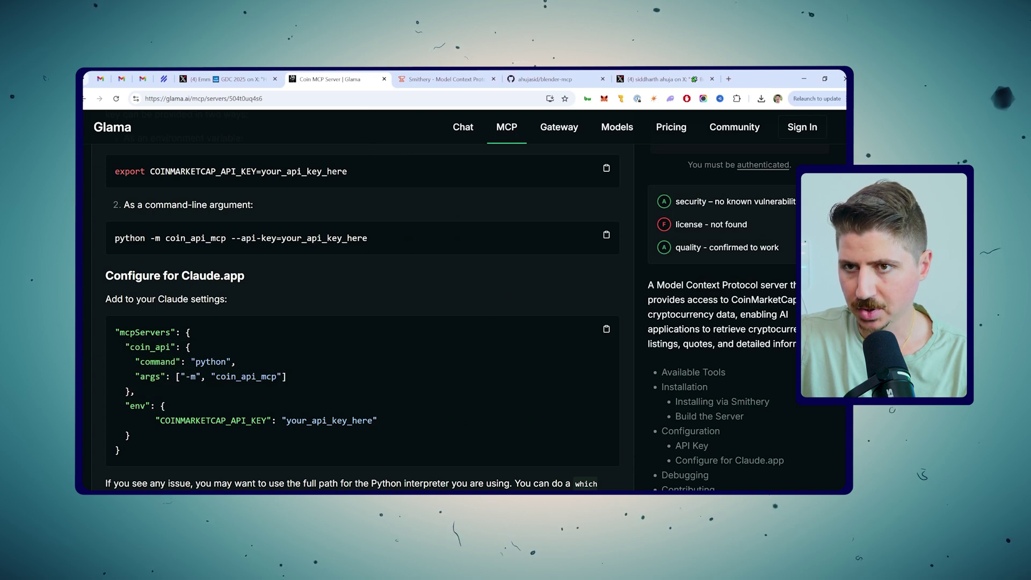
{"action": "left_click_drag", "start_coordinate": [125, 347], "coordinate": [131, 436]}
{"action": "key", "text": "ctrl+c"}
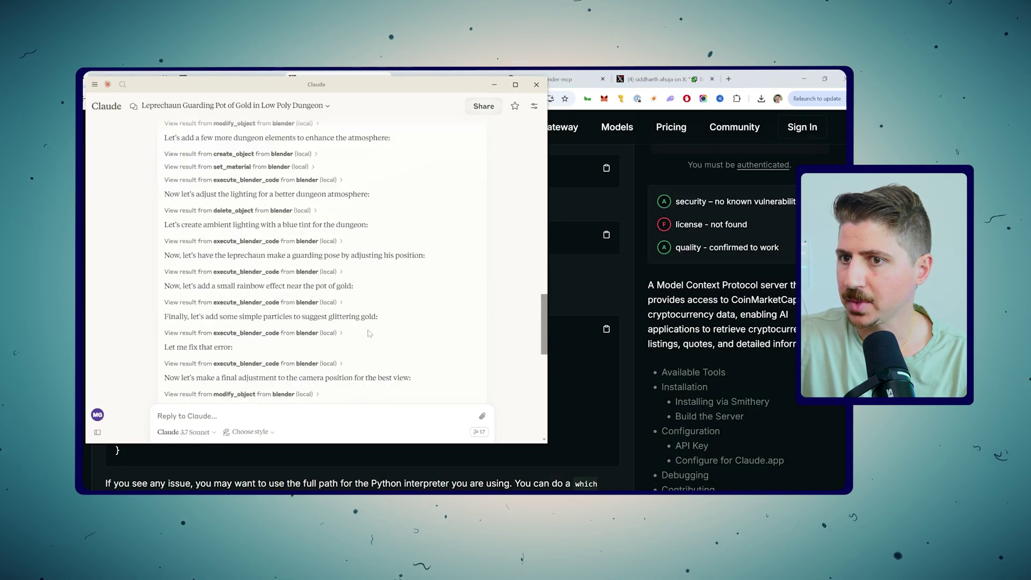
{"action": "scroll", "coordinate": [370, 333], "scroll_direction": "down", "scroll_amount": 10}
{"action": "left_click", "coordinate": [494, 85]}
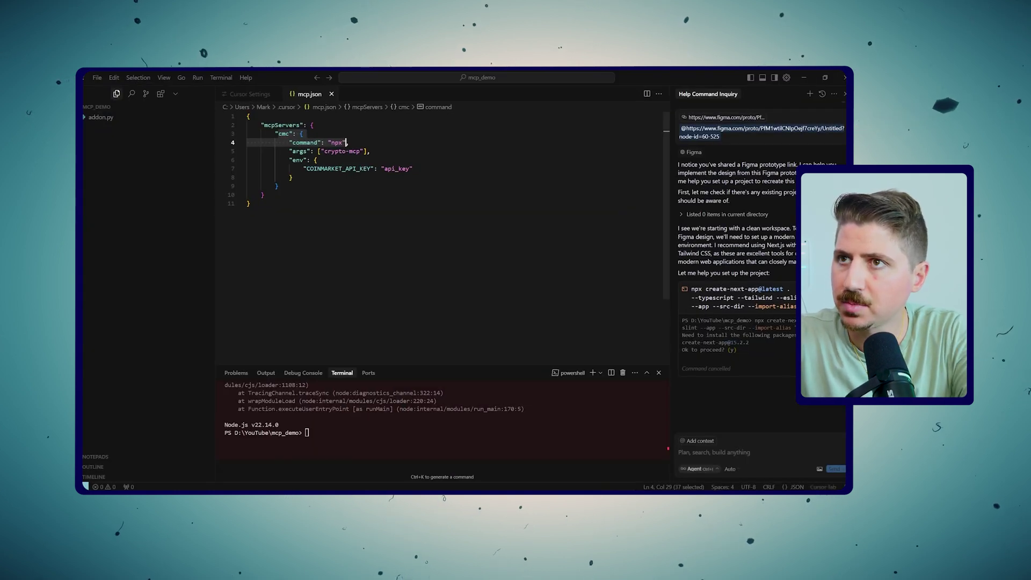
Paste the coin_api server block into mcp.json before the closing brace on line 10.
{"action": "left_click", "coordinate": [262, 195]}
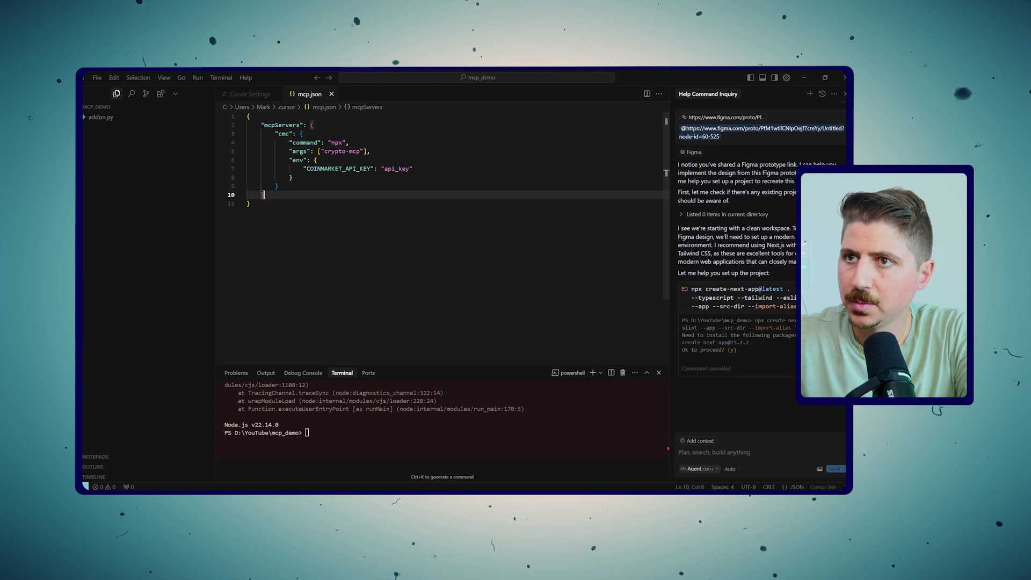
{"action": "key", "text": "ctrl+v"}
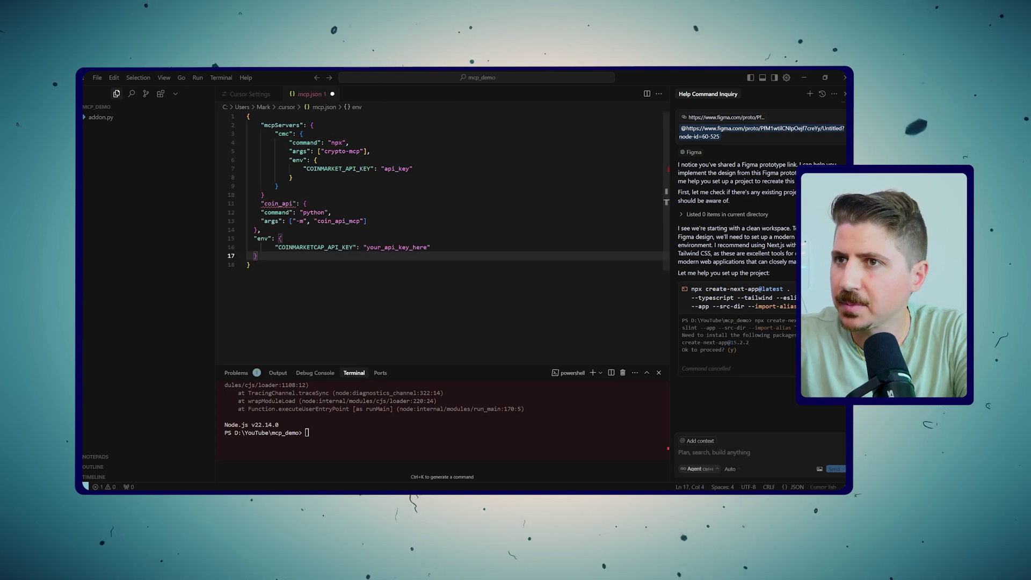
{"action": "key", "text": "ctrl+z"}
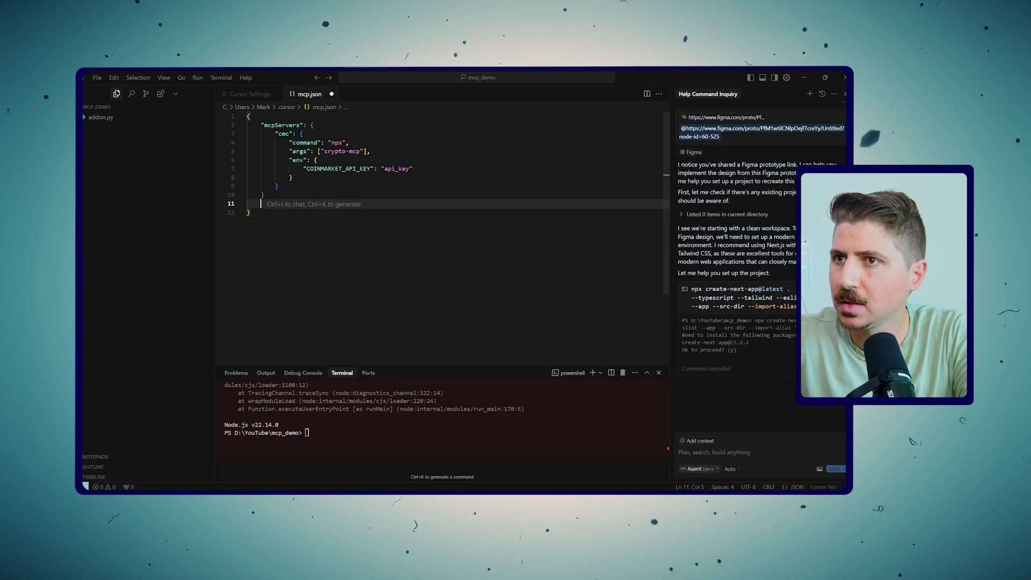
{"action": "key", "text": "ctrl+v"}
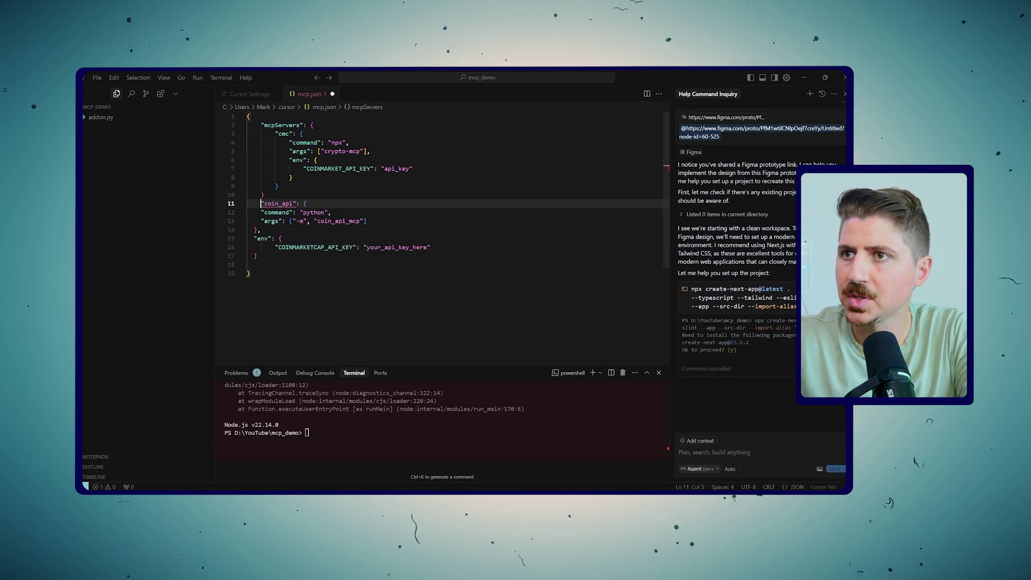
{"action": "type", "text": "{"}
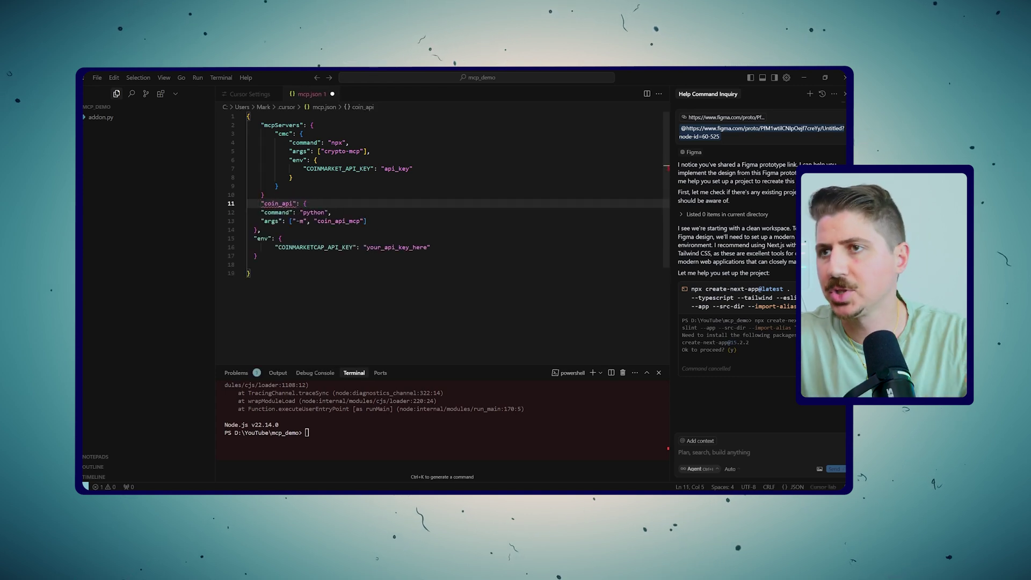
Delete the pasted coin_api lines 11–19 from mcp.json and minimise Cursor.
{"action": "left_click", "coordinate": [251, 274]}
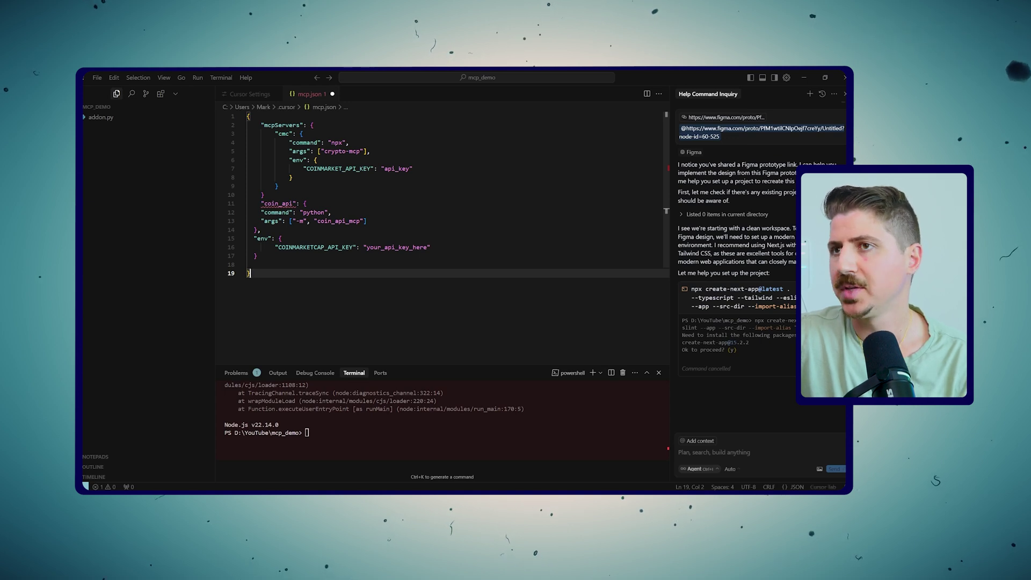
{"action": "left_click", "coordinate": [256, 256]}
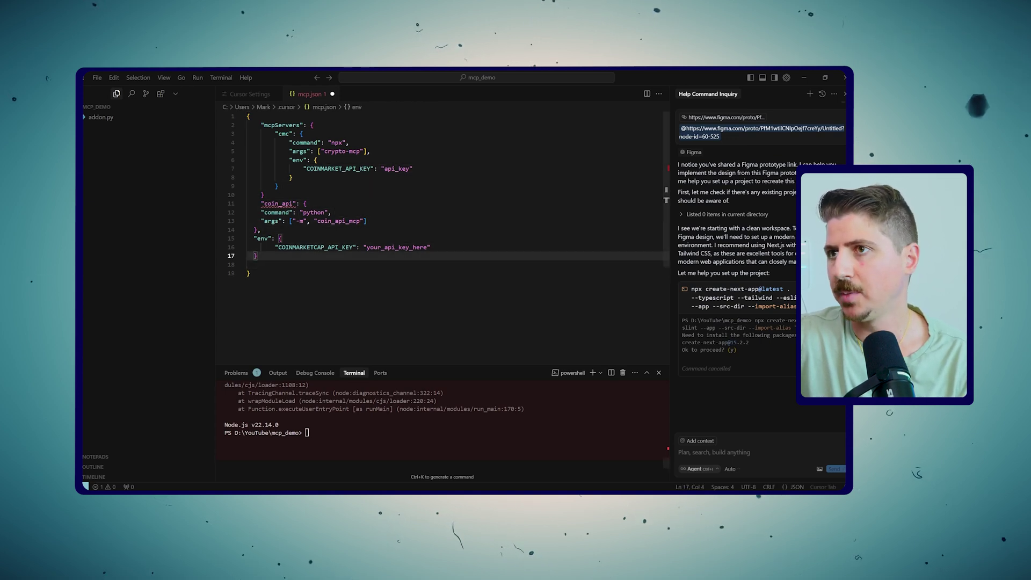
{"action": "left_click_drag", "start_coordinate": [251, 274], "coordinate": [356, 152]}
{"action": "left_click", "coordinate": [251, 273]}
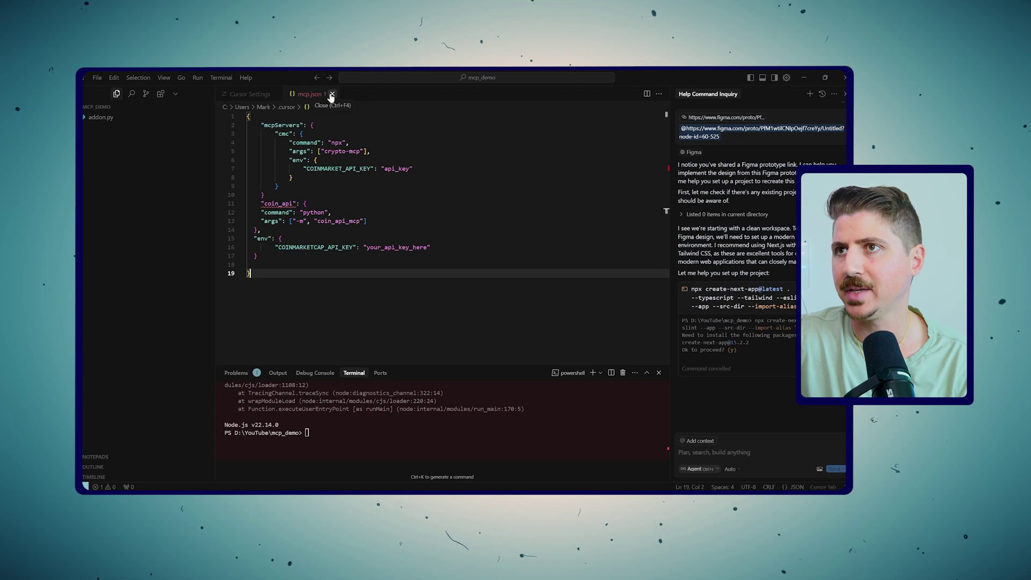
{"action": "left_click_drag", "start_coordinate": [250, 274], "coordinate": [247, 203]}
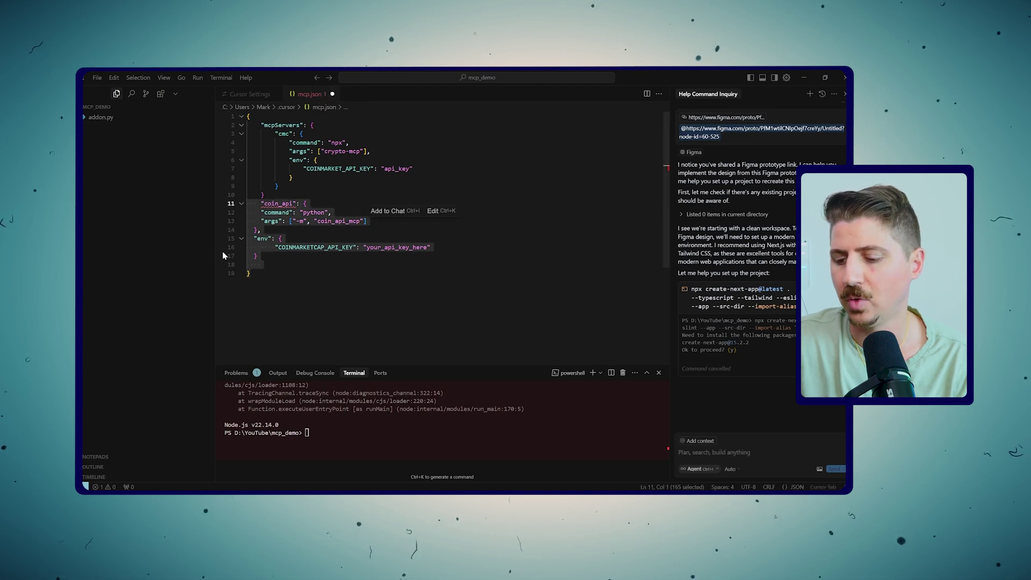
{"action": "key", "text": "BackSpace"}
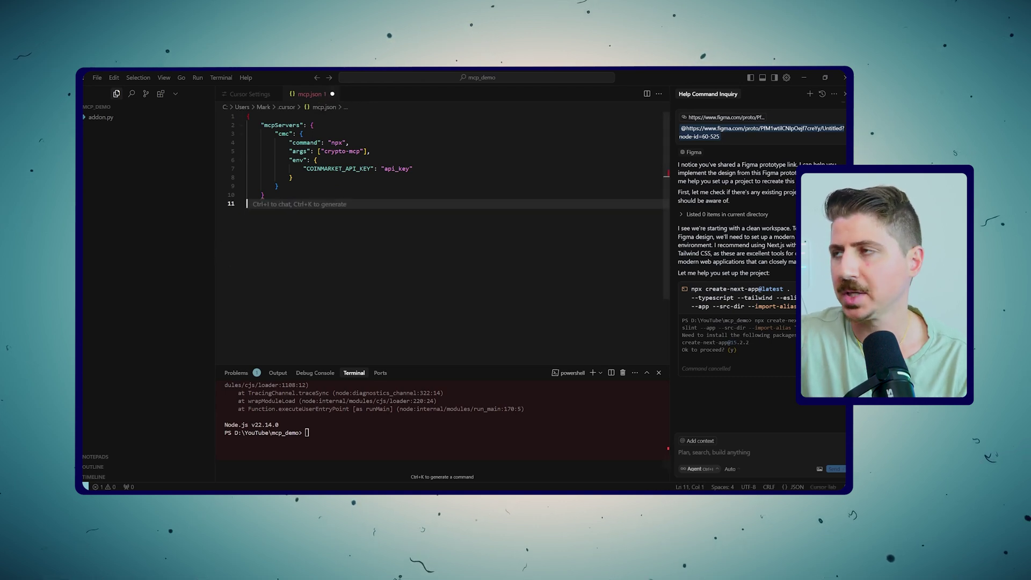
{"action": "left_click", "coordinate": [804, 76]}
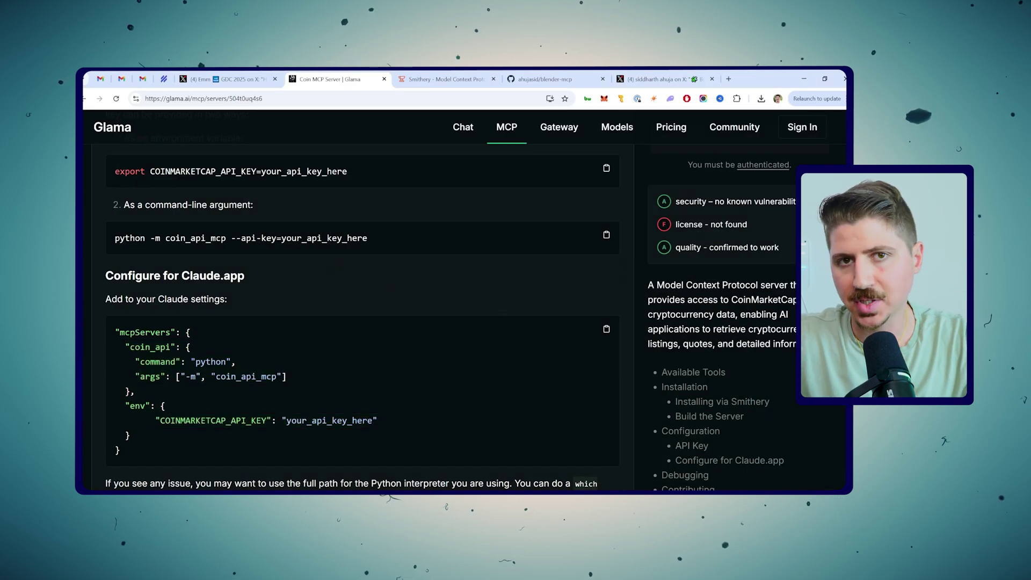
View the Blender MCP demo post on X, then bring up Claude's Leprechaun dungeon chat.
{"action": "left_click", "coordinate": [637, 77]}
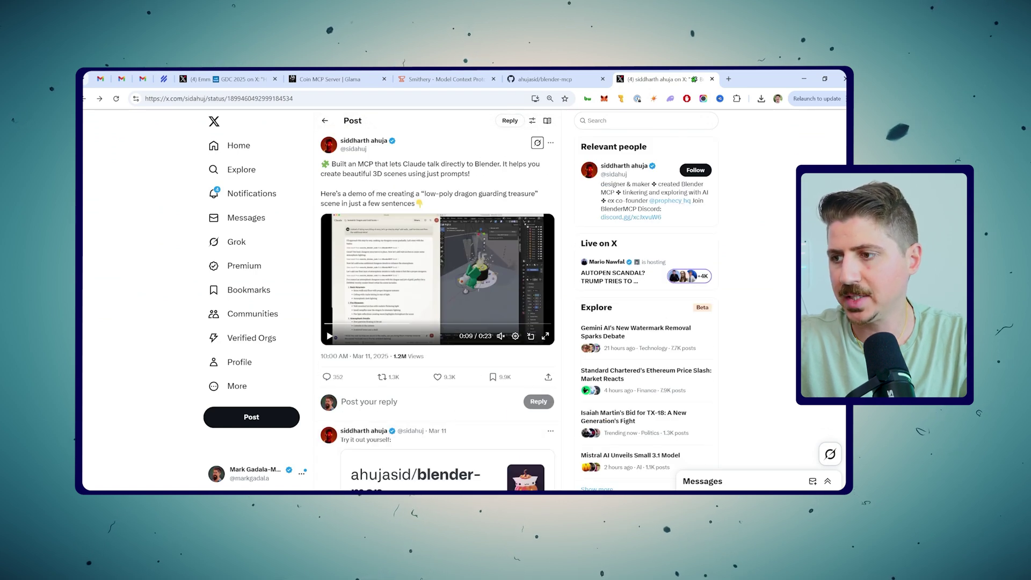
{"action": "left_click", "coordinate": [538, 498]}
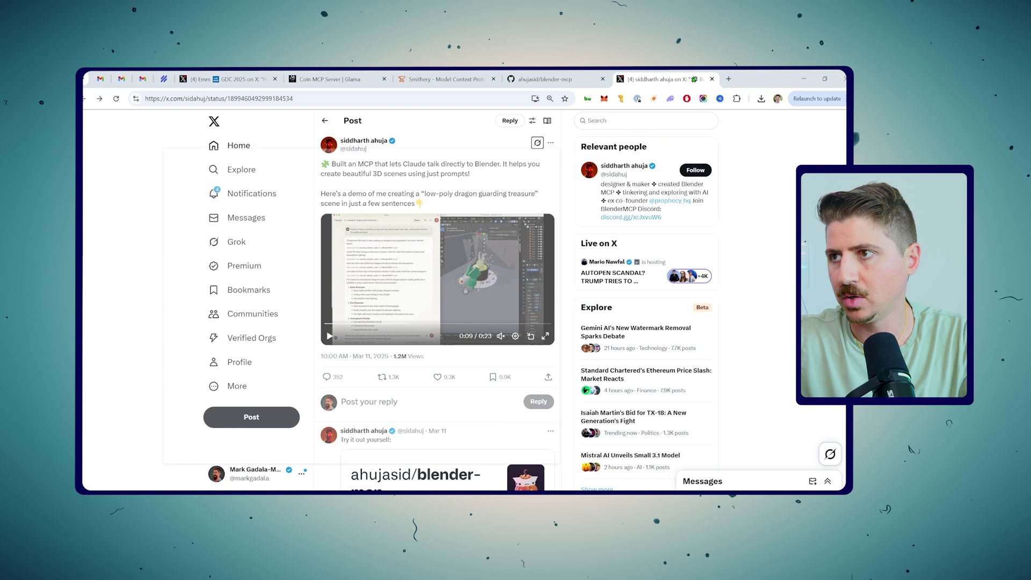
{"action": "scroll", "coordinate": [378, 314], "scroll_direction": "up", "scroll_amount": 20}
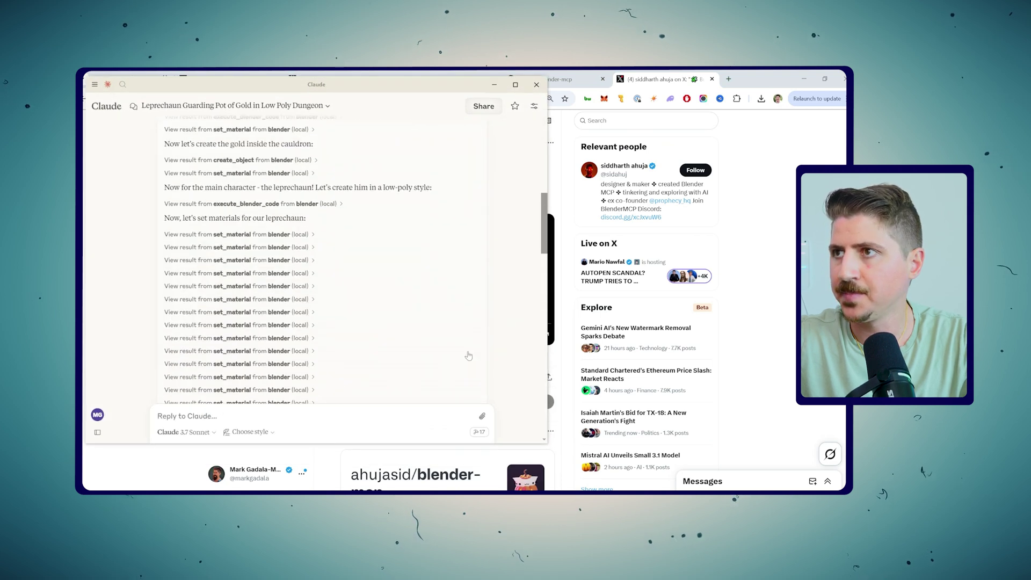
From Claude's Developer settings, open claude_desktop_config.json showing the blender server running uvx blender-mcp, maximised.
{"action": "left_click", "coordinate": [94, 84]}
{"action": "mouse_move", "coordinate": [105, 95]}
{"action": "left_click", "coordinate": [172, 110]}
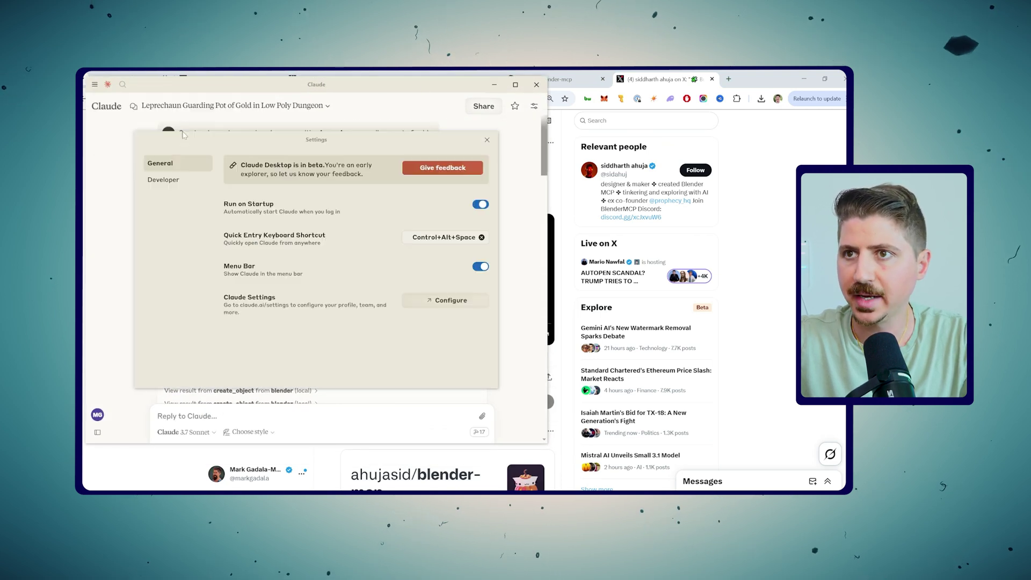
{"action": "left_click", "coordinate": [164, 179]}
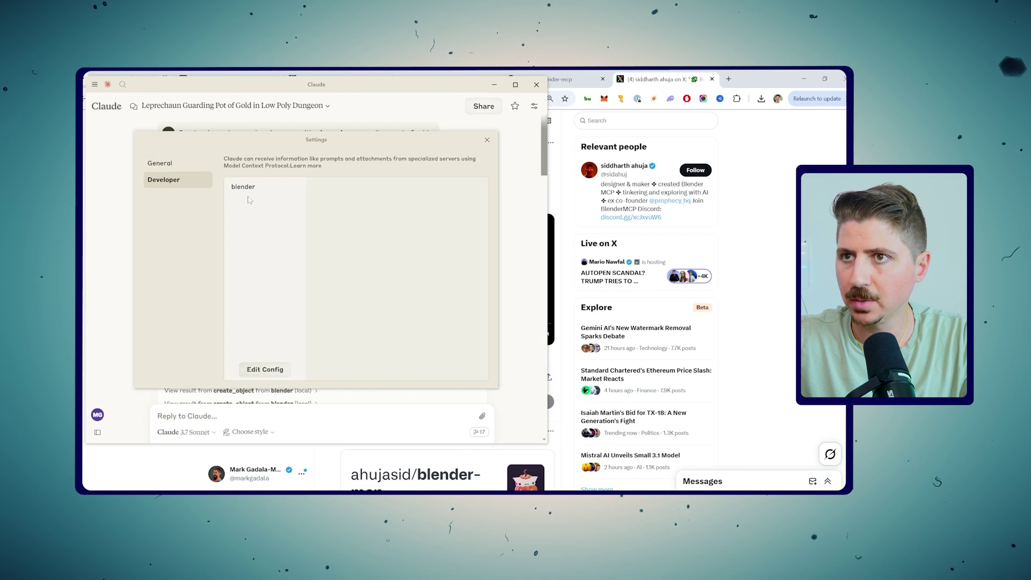
{"action": "left_click", "coordinate": [264, 369]}
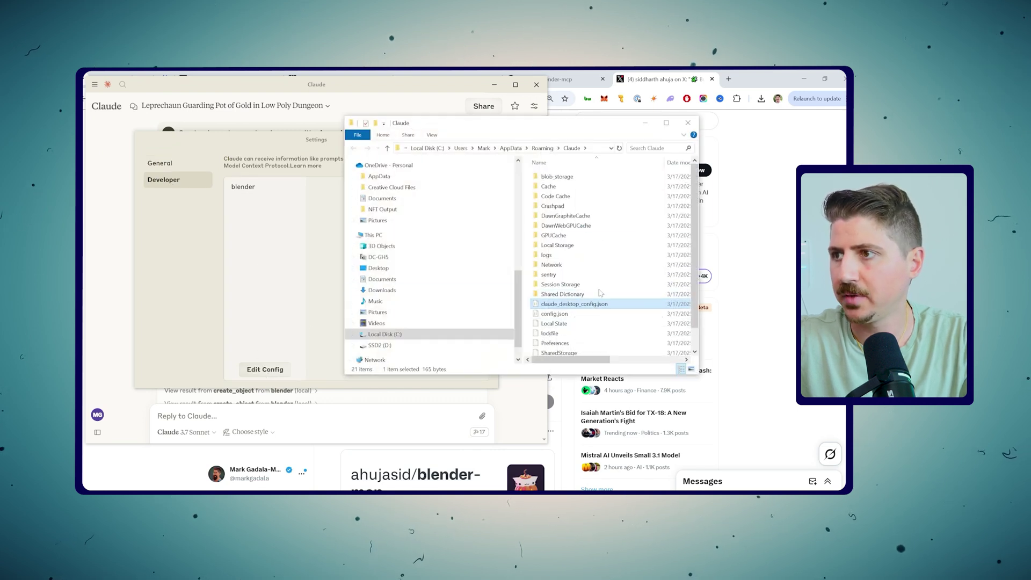
{"action": "left_click", "coordinate": [688, 122]}
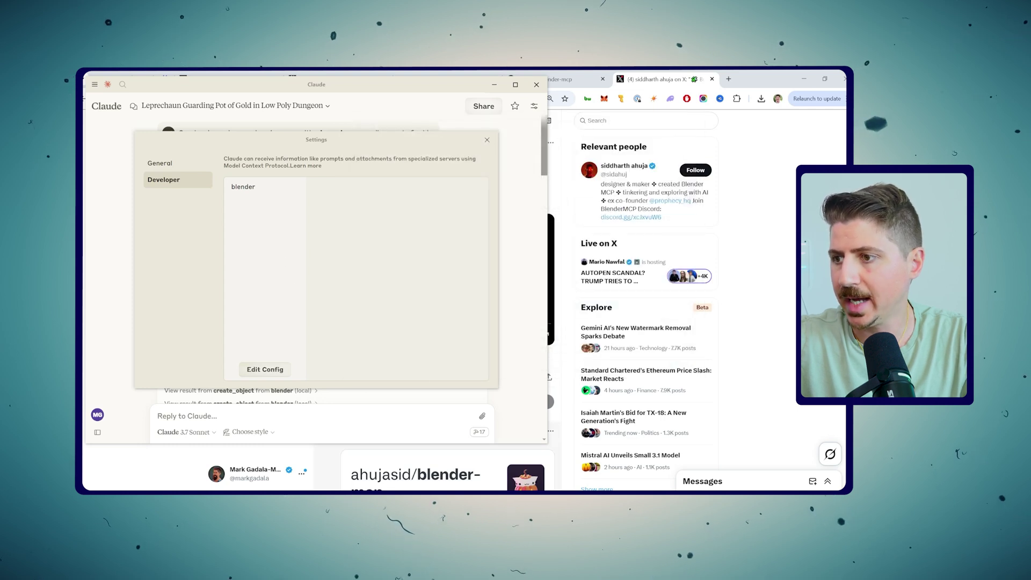
{"action": "left_click", "coordinate": [376, 497]}
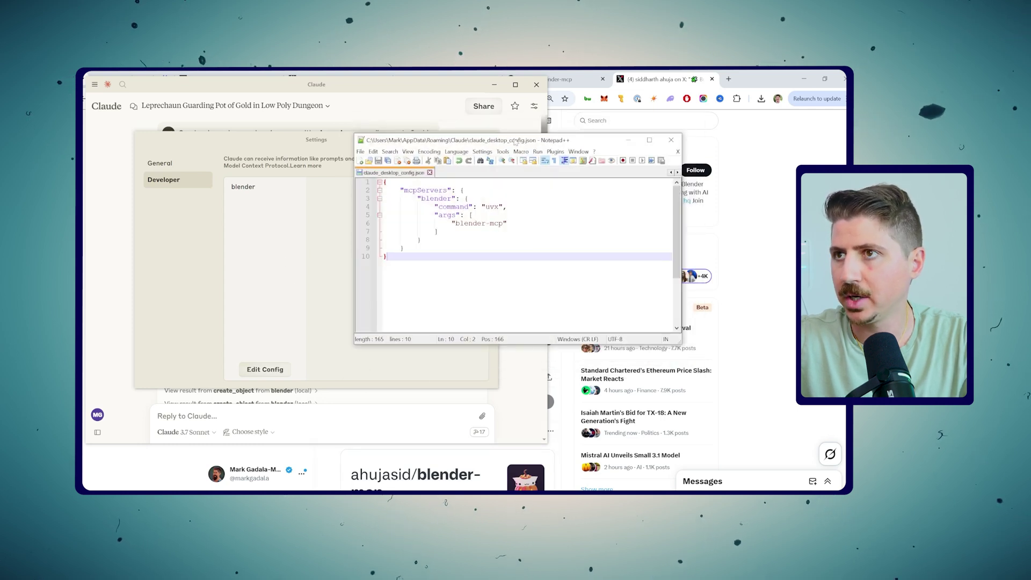
{"action": "left_click", "coordinate": [649, 140]}
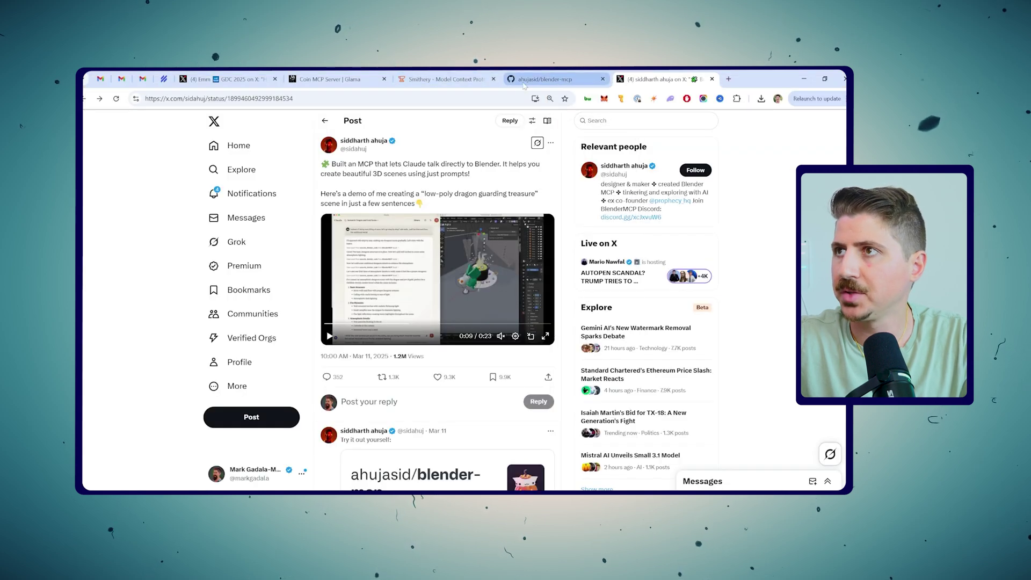
Scroll the blender-mcp README down to 'Installing the Blender Addon' and clear the addon.py highlight.
{"action": "left_click", "coordinate": [543, 79]}
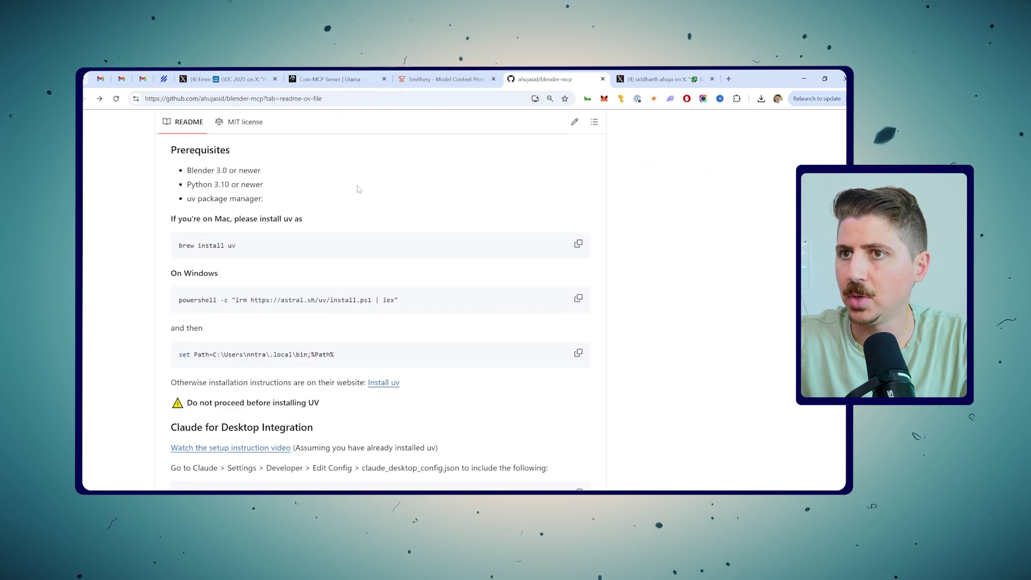
{"action": "scroll", "coordinate": [359, 189], "scroll_direction": "up", "scroll_amount": 5}
{"action": "scroll", "coordinate": [340, 334], "scroll_direction": "down", "scroll_amount": 20}
{"action": "scroll", "coordinate": [345, 324], "scroll_direction": "up", "scroll_amount": 16}
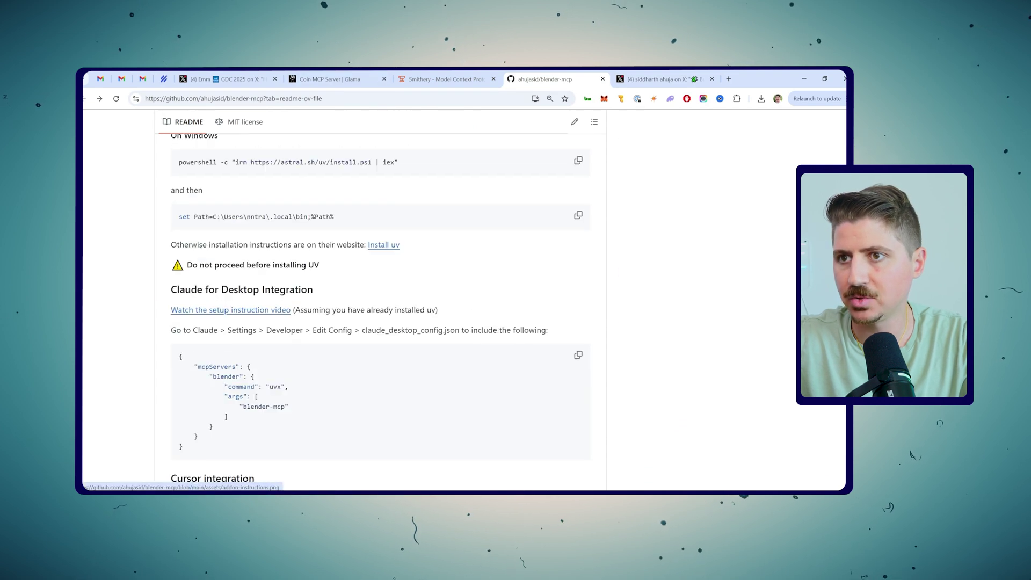
{"action": "left_click_drag", "start_coordinate": [210, 367], "coordinate": [371, 387]}
{"action": "scroll", "coordinate": [365, 373], "scroll_direction": "up", "scroll_amount": 9}
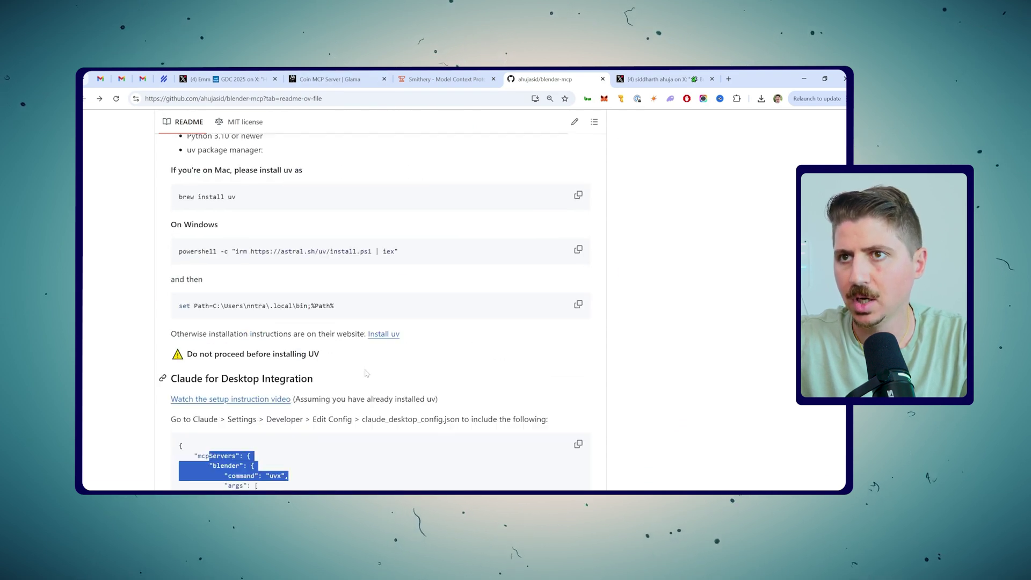
{"action": "scroll", "coordinate": [345, 344], "scroll_direction": "up", "scroll_amount": 10}
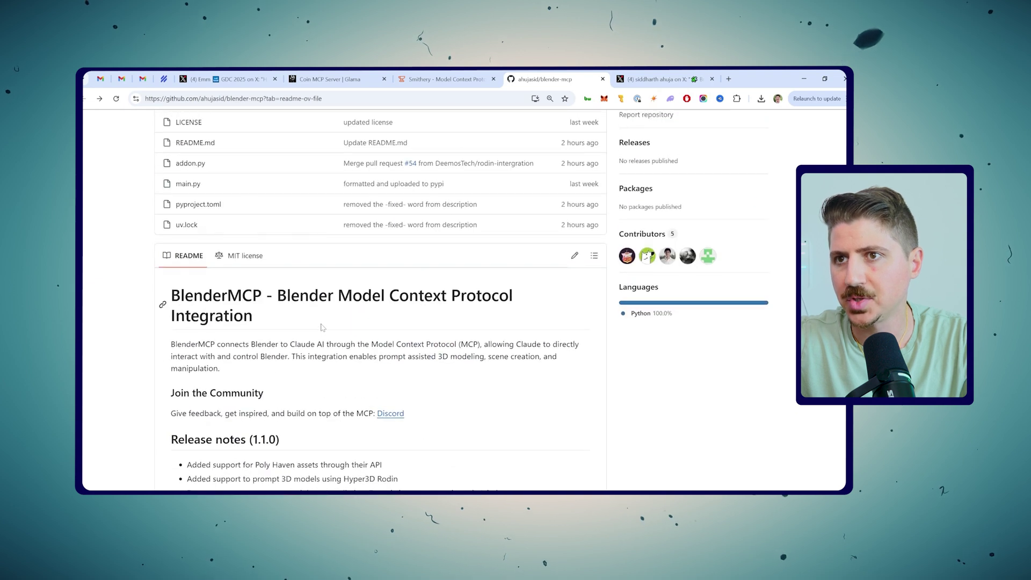
{"action": "scroll", "coordinate": [260, 419], "scroll_direction": "down", "scroll_amount": 9}
{"action": "scroll", "coordinate": [241, 437], "scroll_direction": "down", "scroll_amount": 3}
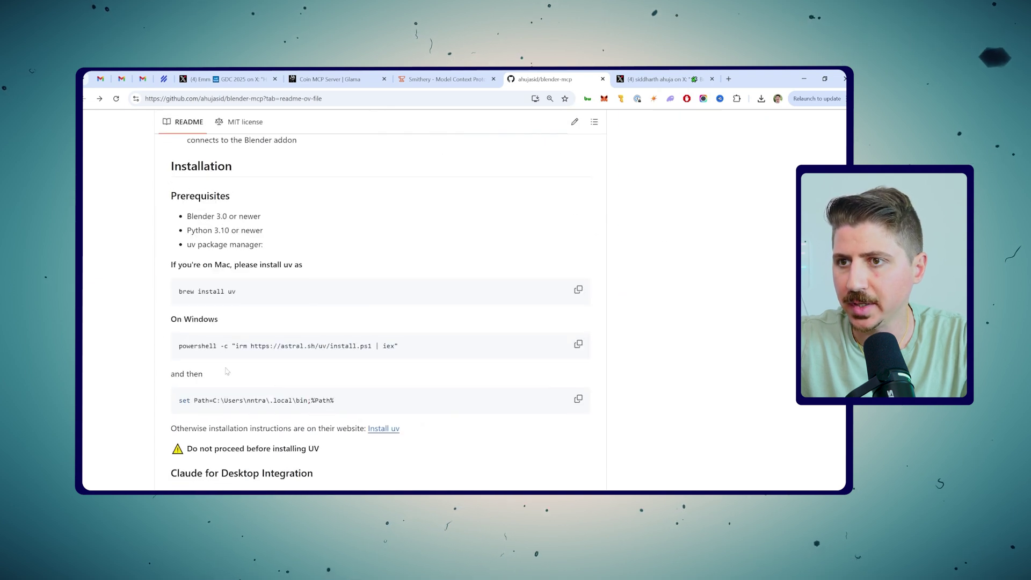
{"action": "scroll", "coordinate": [349, 303], "scroll_direction": "down", "scroll_amount": 4}
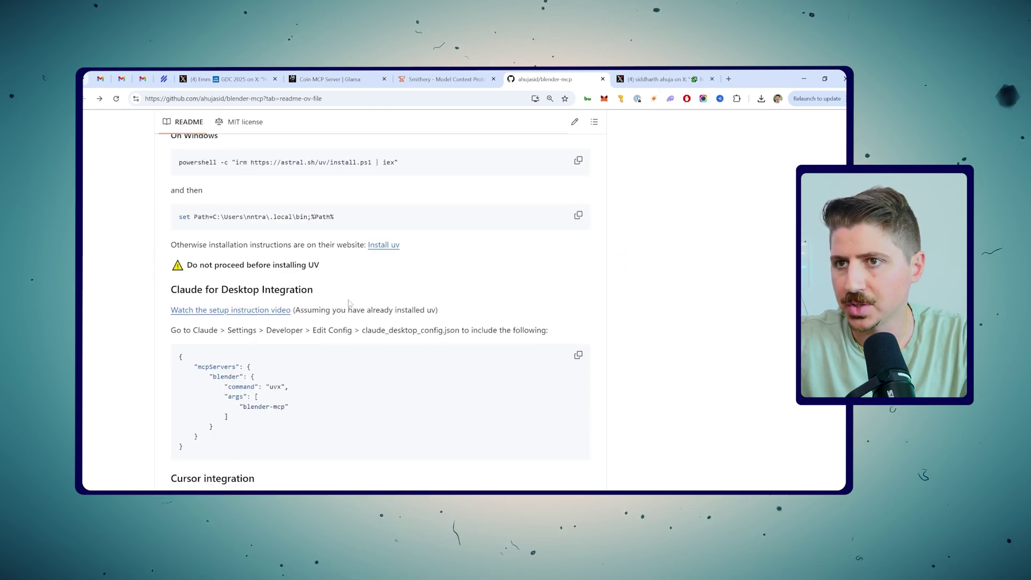
{"action": "scroll", "coordinate": [216, 374], "scroll_direction": "down", "scroll_amount": 3}
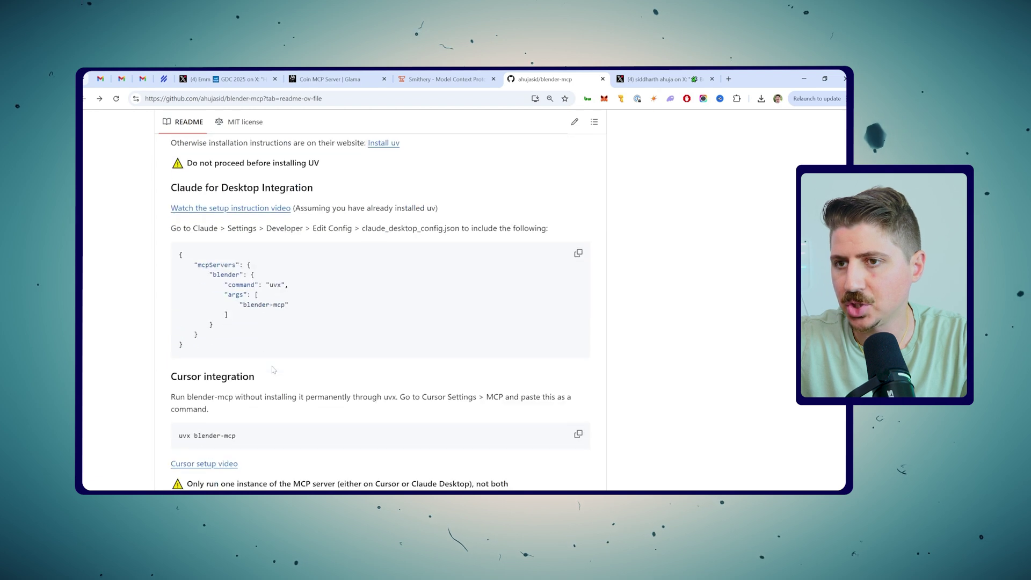
{"action": "scroll", "coordinate": [380, 301], "scroll_direction": "down", "scroll_amount": 4}
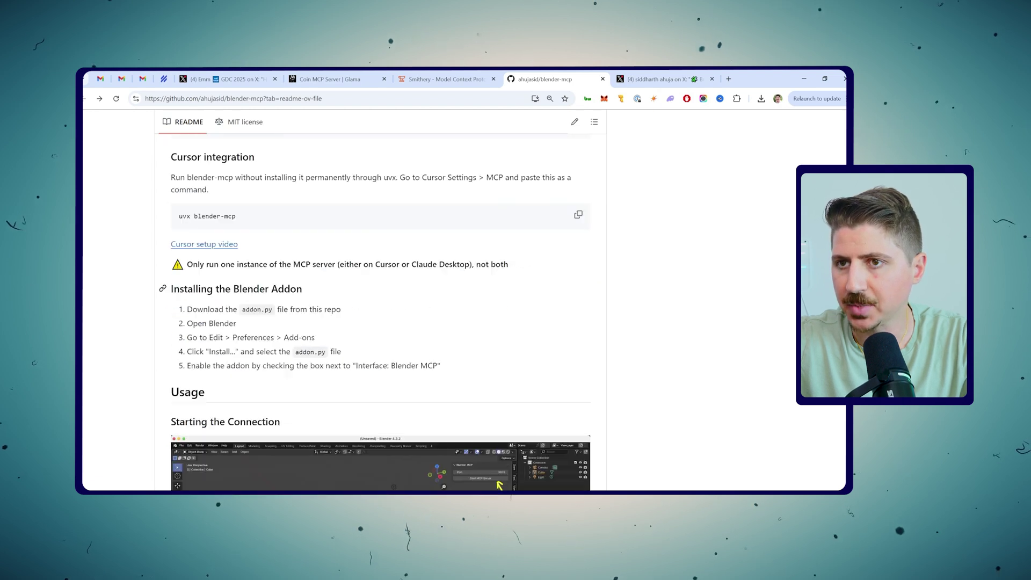
{"action": "scroll", "coordinate": [315, 320], "scroll_direction": "down", "scroll_amount": 2}
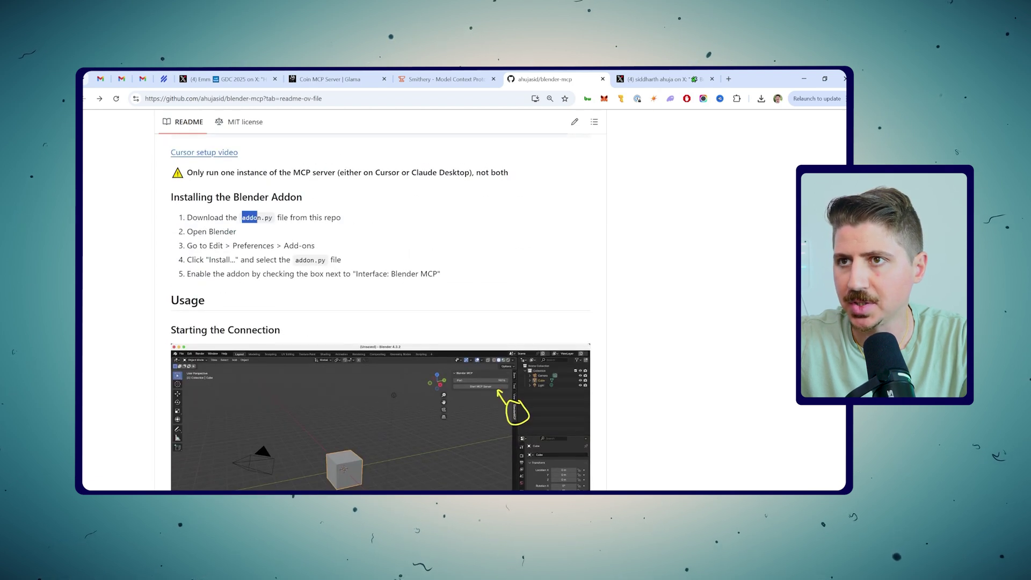
{"action": "left_click", "coordinate": [264, 214]}
{"action": "scroll", "coordinate": [381, 301], "scroll_direction": "down", "scroll_amount": 1}
Bring the Blender dungeon scene to the front and reposition its window.
{"action": "key", "text": "alt+Tab"}
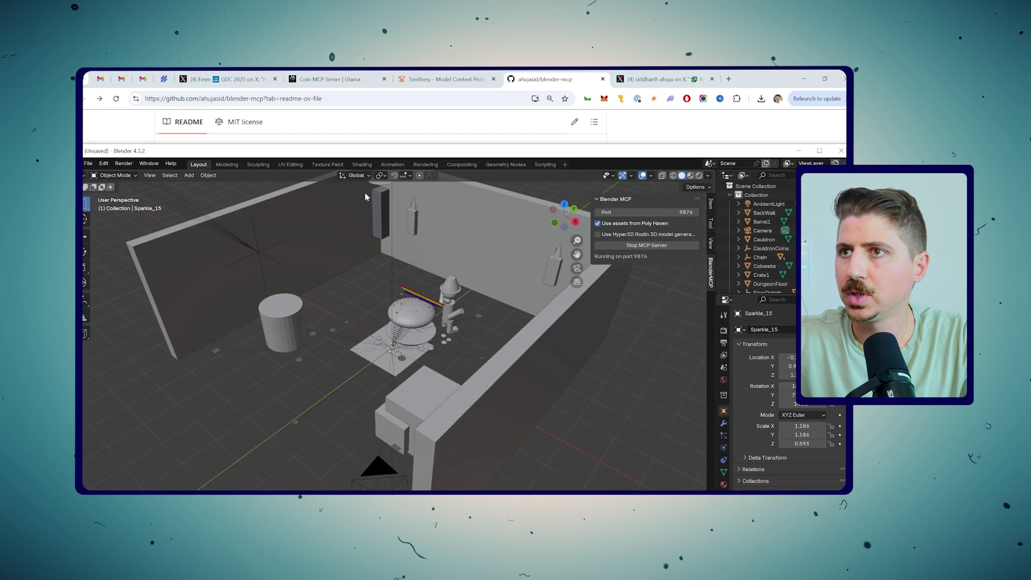
{"action": "left_click_drag", "start_coordinate": [589, 151], "coordinate": [596, 73]}
{"action": "left_click", "coordinate": [93, 86]}
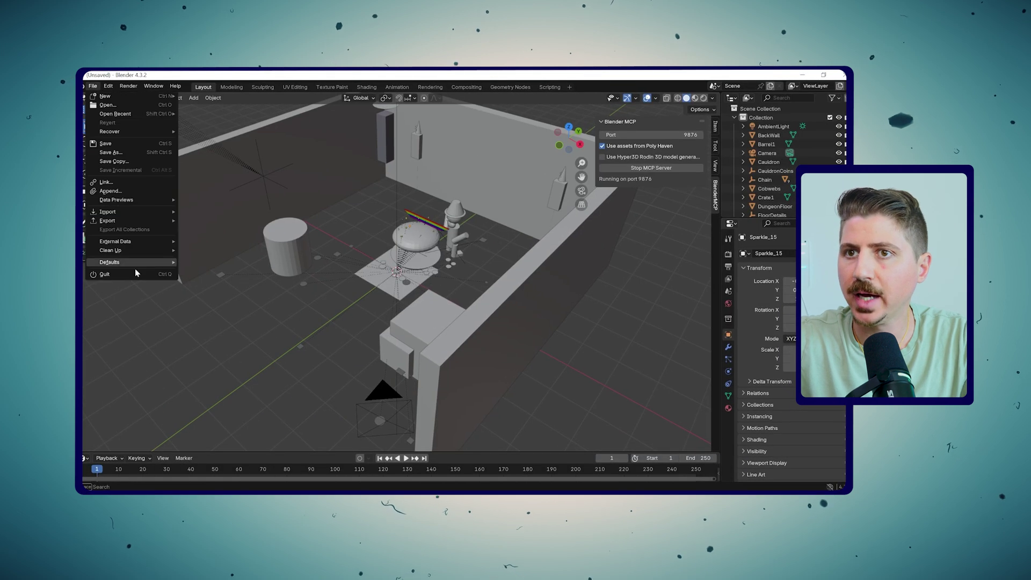
{"action": "mouse_move", "coordinate": [154, 87]}
{"action": "left_click_drag", "start_coordinate": [360, 76], "coordinate": [321, 76]}
Confirm the Blender MCP add-on is enabled in Preferences > Add-ons, cancelling Install from Disk, then minimise Blender.
{"action": "left_click", "coordinate": [108, 86]}
{"action": "left_click", "coordinate": [132, 199]}
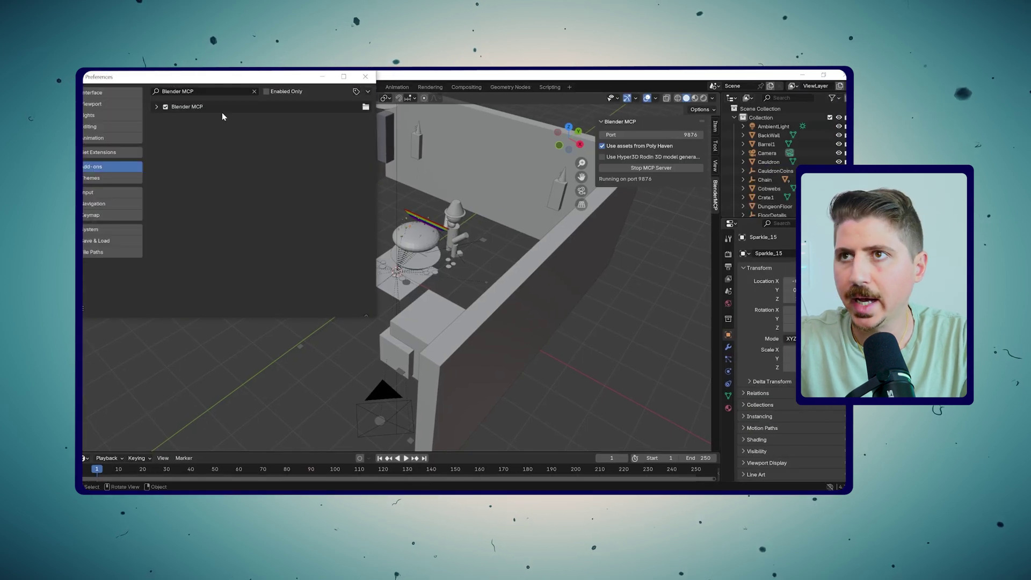
{"action": "left_click", "coordinate": [369, 92]}
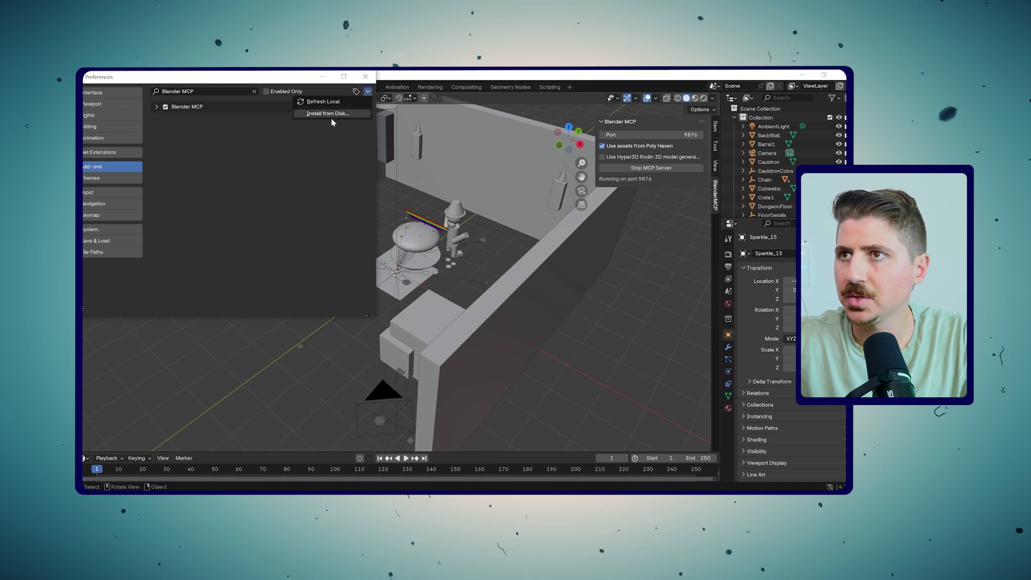
{"action": "left_click", "coordinate": [328, 114]}
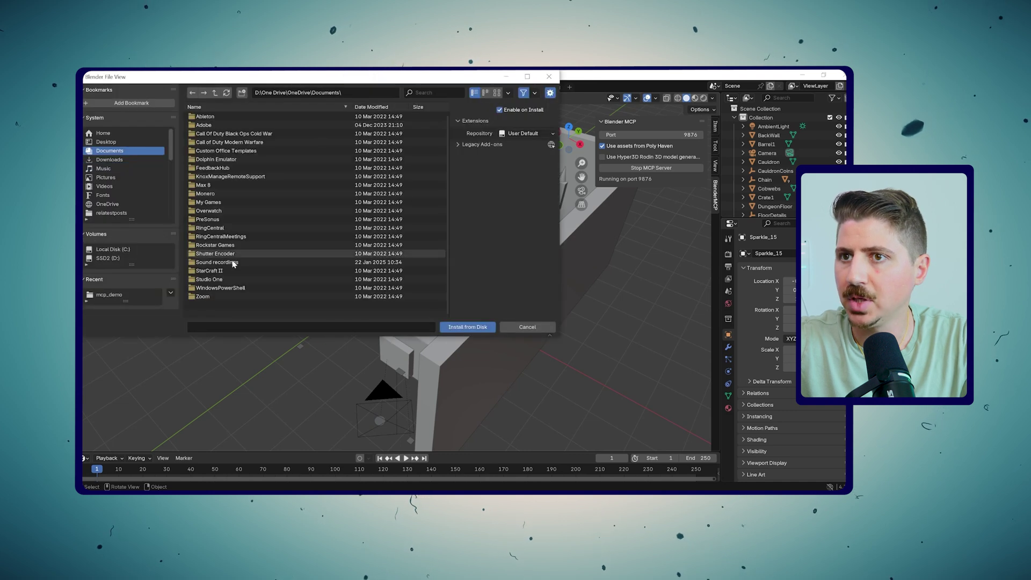
{"action": "left_click", "coordinate": [549, 77]}
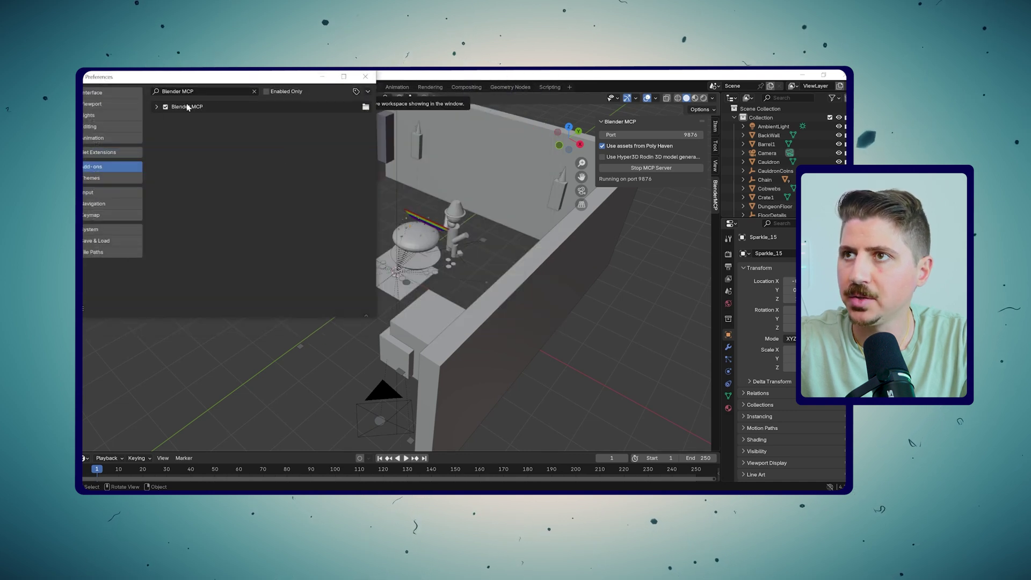
{"action": "left_click", "coordinate": [156, 107]}
{"action": "left_click", "coordinate": [365, 77]}
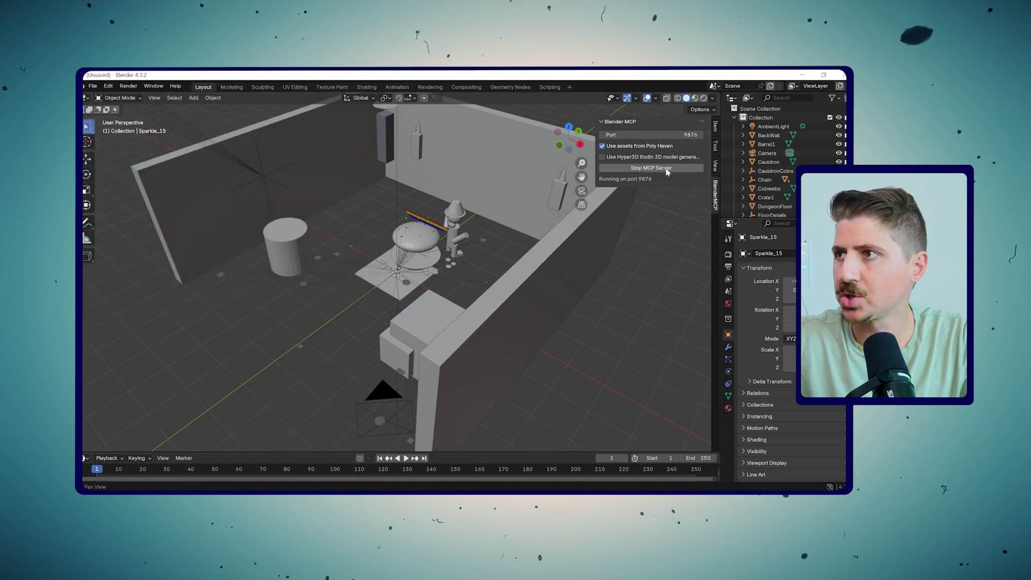
{"action": "left_click_drag", "start_coordinate": [479, 240], "coordinate": [552, 252]}
{"action": "mouse_move", "coordinate": [312, 370]}
{"action": "left_mouse_down"}
{"action": "mouse_move", "coordinate": [327, 331]}
{"action": "mouse_move", "coordinate": [331, 373]}
{"action": "left_mouse_up"}
{"action": "left_click", "coordinate": [801, 74]}
Read the README's 'Starting the Connection' steps and switch to Claude's Leprechaun dungeon chat.
{"action": "scroll", "coordinate": [430, 272], "scroll_direction": "down", "scroll_amount": 5}
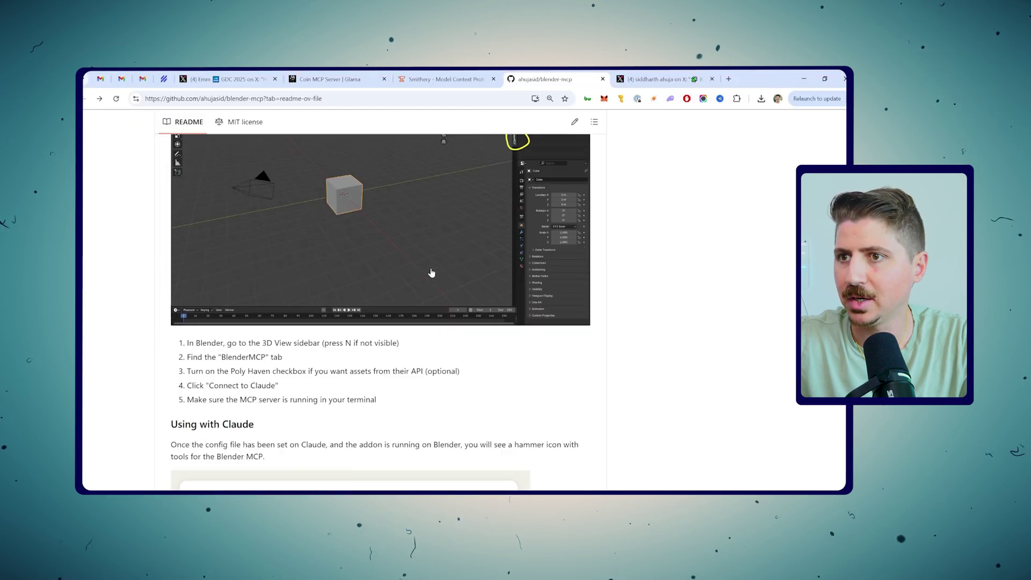
{"action": "scroll", "coordinate": [352, 215], "scroll_direction": "up", "scroll_amount": 5}
{"action": "scroll", "coordinate": [482, 461], "scroll_direction": "down", "scroll_amount": 3}
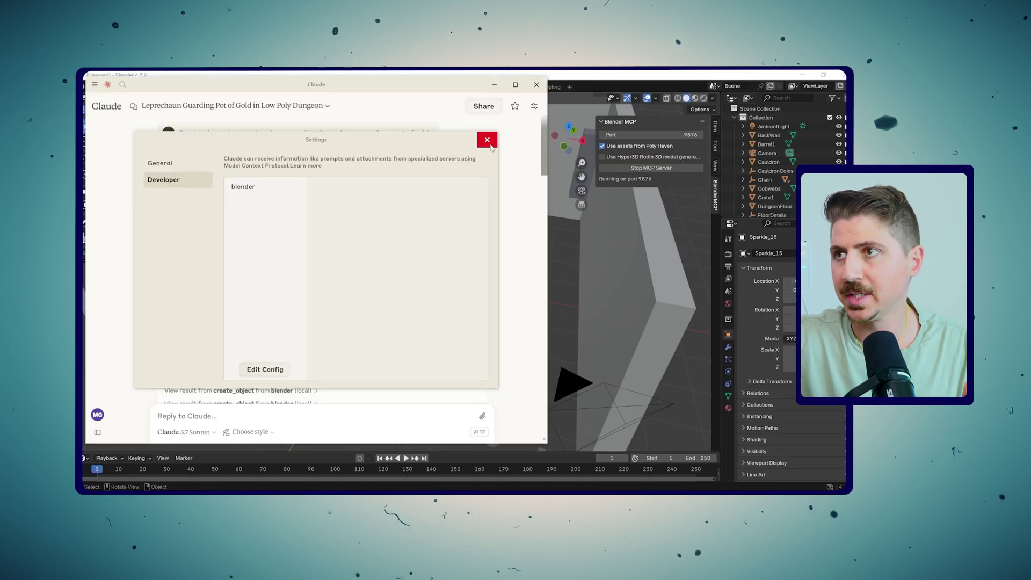
{"action": "left_click", "coordinate": [487, 139]}
{"action": "scroll", "coordinate": [486, 269], "scroll_direction": "down", "scroll_amount": 10}
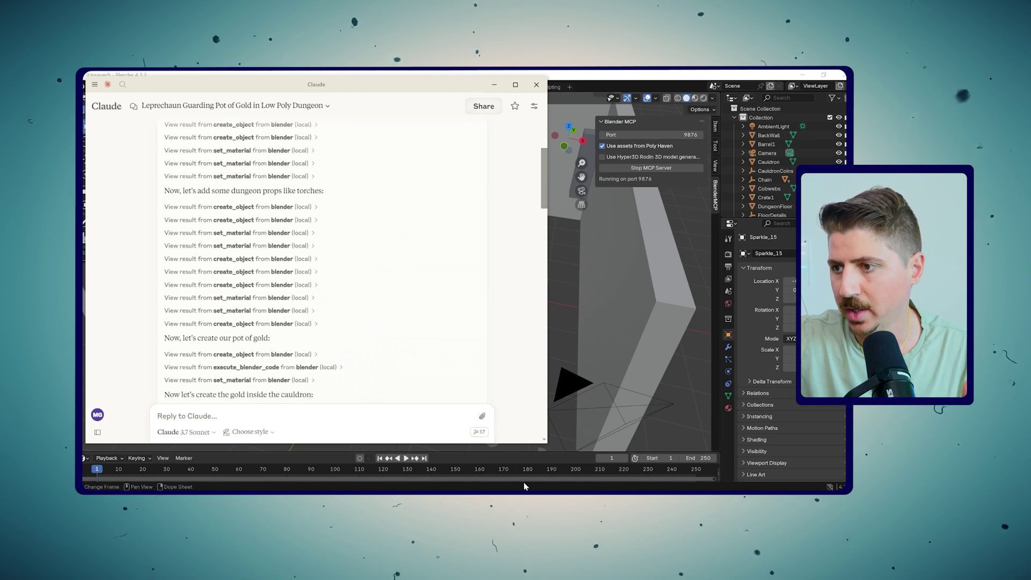
Scroll to the chat's top and highlight the first prompt requesting a low-poly leprechaun dungeon.
{"action": "scroll", "coordinate": [183, 128], "scroll_direction": "up", "scroll_amount": 5}
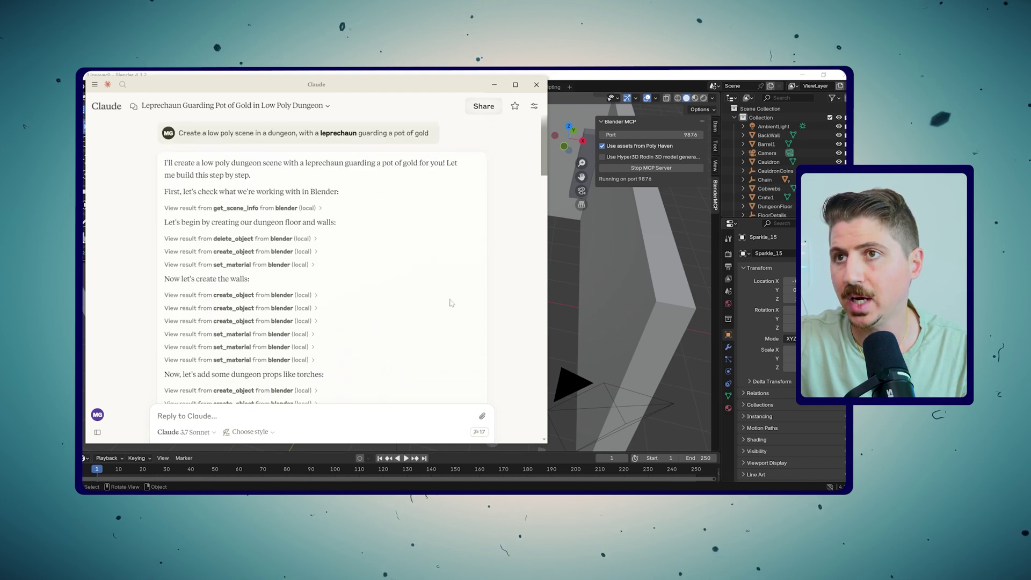
{"action": "left_click_drag", "start_coordinate": [184, 132], "coordinate": [383, 132]}
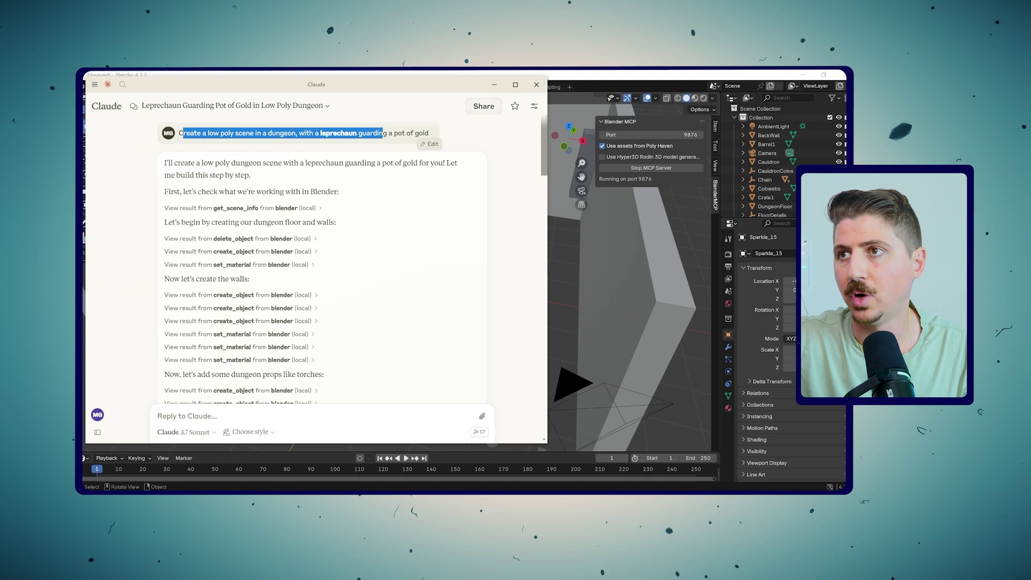
{"action": "left_click", "coordinate": [299, 180]}
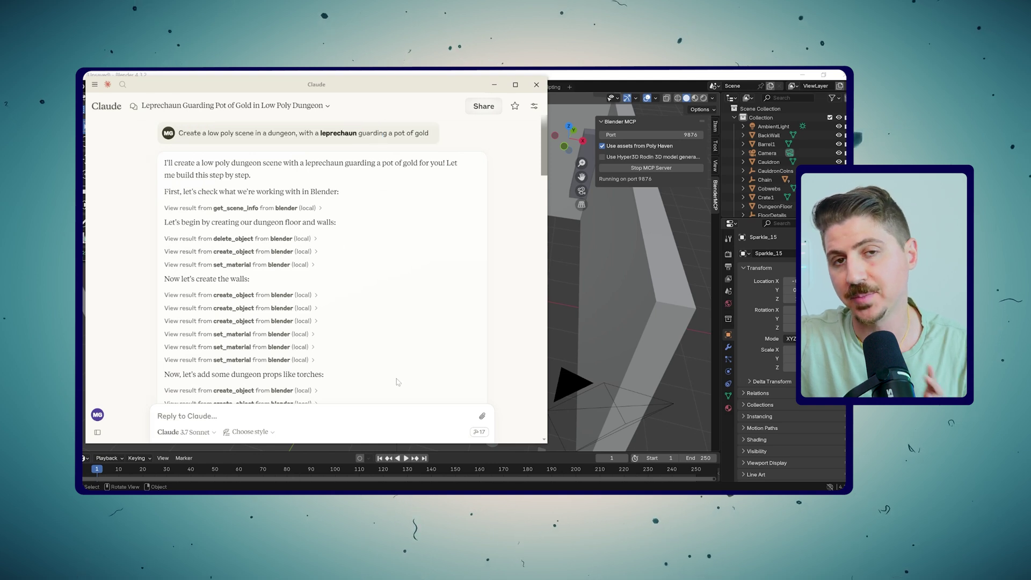
{"action": "left_click", "coordinate": [807, 74]}
Highlight the README's first Example Command, the dungeon with a dragon guarding gold.
{"action": "left_click", "coordinate": [642, 322]}
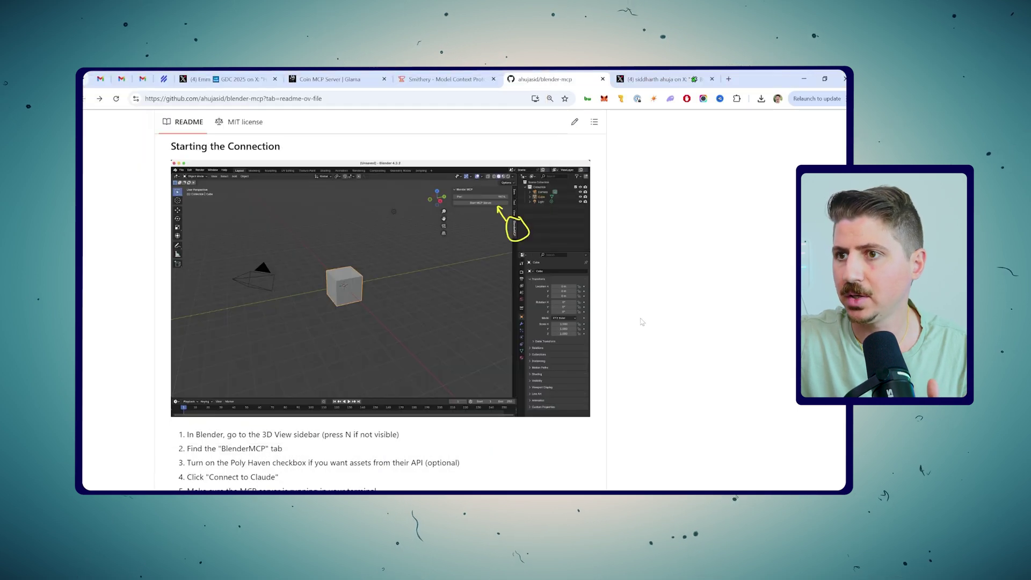
{"action": "scroll", "coordinate": [422, 334], "scroll_direction": "down", "scroll_amount": 15}
{"action": "scroll", "coordinate": [308, 304], "scroll_direction": "up", "scroll_amount": 10}
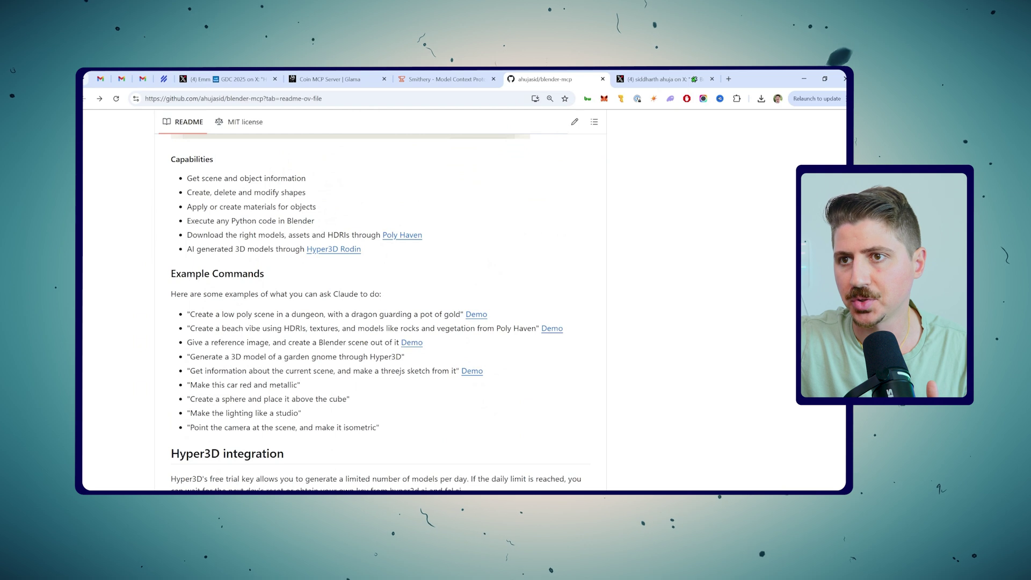
{"action": "left_click_drag", "start_coordinate": [190, 314], "coordinate": [472, 297]}
{"action": "left_click", "coordinate": [472, 298]}
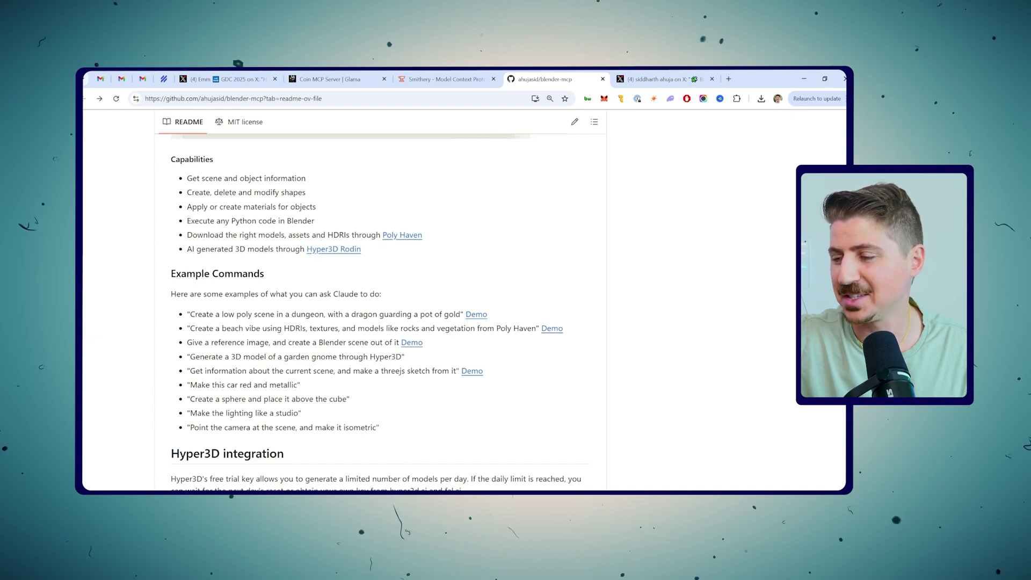
{"action": "key", "text": "alt+Tab"}
Highlight 'low poly dungeon' in the prompt and scroll through Claude's dungeon summary.
{"action": "left_click_drag", "start_coordinate": [209, 133], "coordinate": [313, 133]}
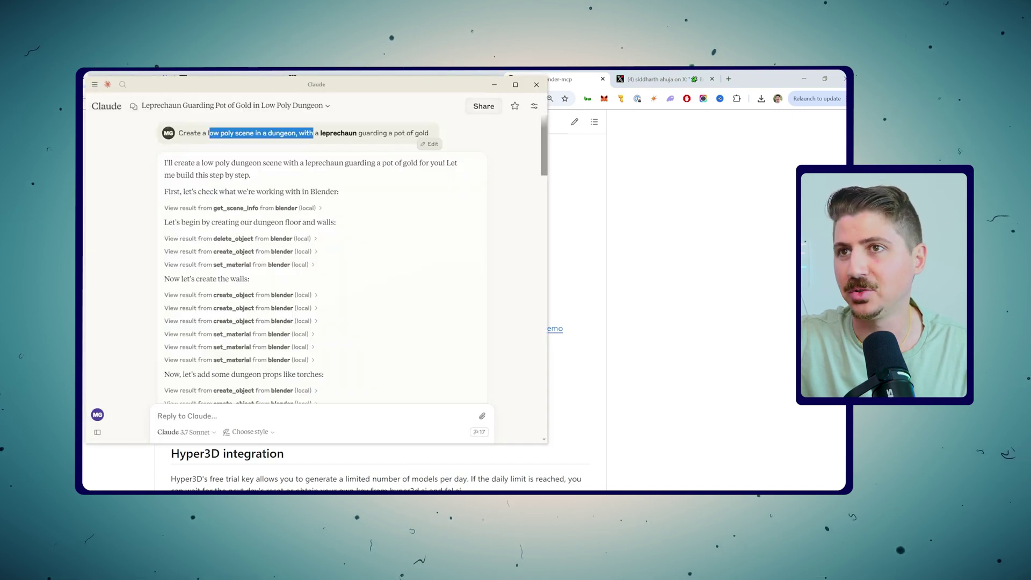
{"action": "left_click", "coordinate": [349, 140]}
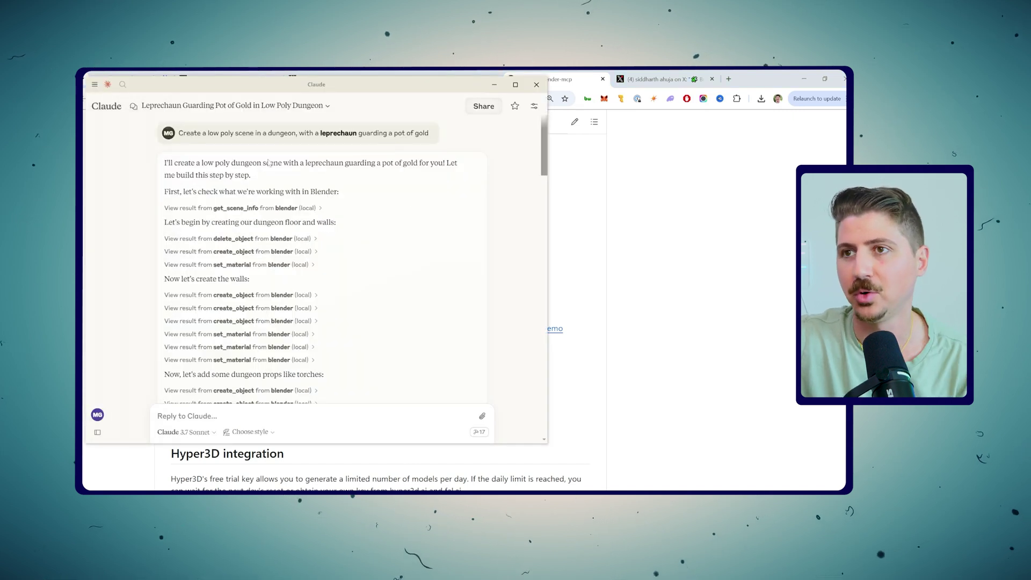
{"action": "scroll", "coordinate": [332, 289], "scroll_direction": "down", "scroll_amount": 15}
{"action": "scroll", "coordinate": [333, 289], "scroll_direction": "up", "scroll_amount": 3}
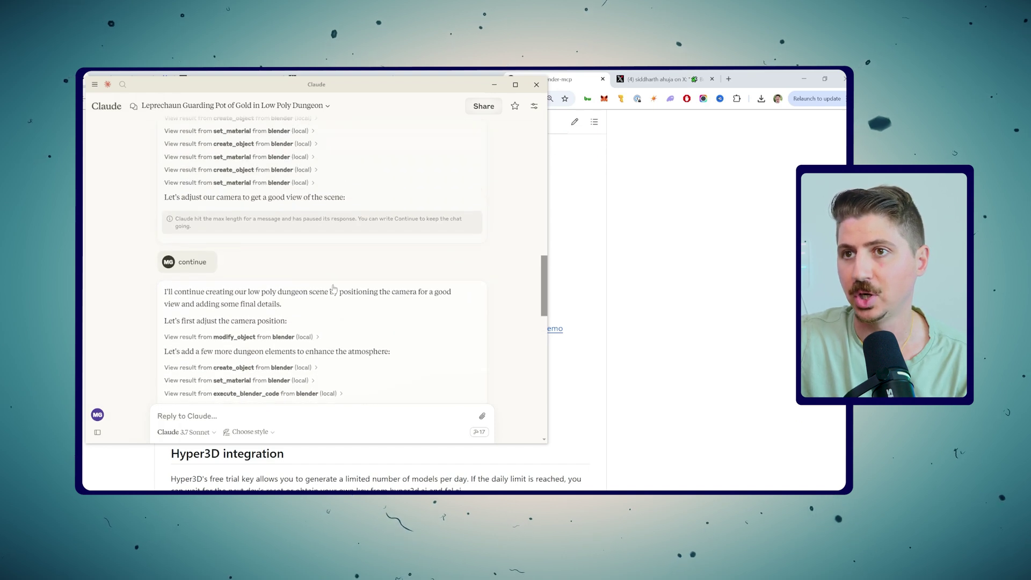
{"action": "scroll", "coordinate": [333, 289], "scroll_direction": "down", "scroll_amount": 15}
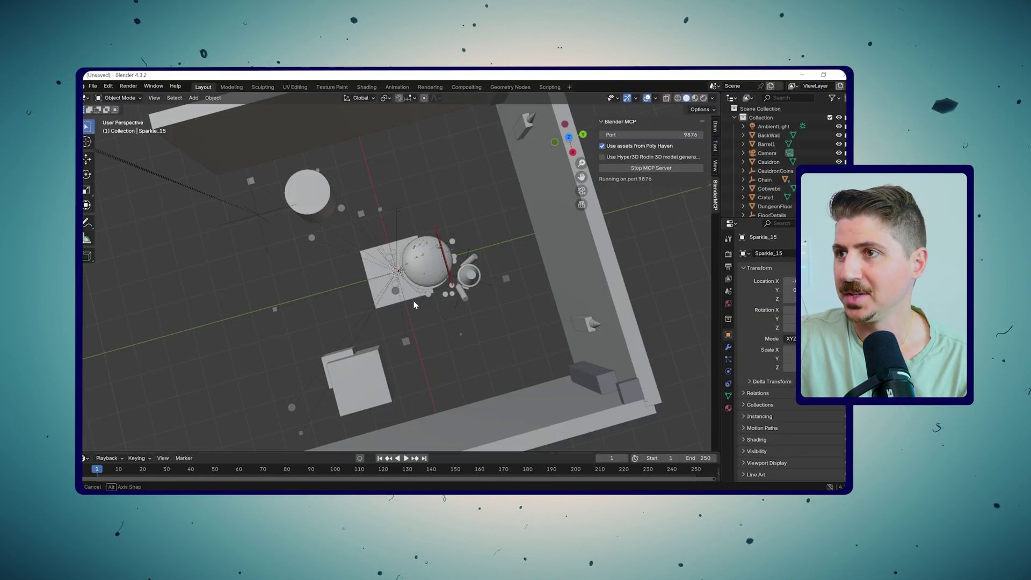
Orbit and zoom around the generated dungeon in Blender, then bring up the Hyper3D Rodin page.
{"action": "left_click_drag", "start_coordinate": [462, 253], "coordinate": [445, 270]}
{"action": "scroll", "coordinate": [457, 223], "scroll_direction": "up", "scroll_amount": 5}
{"action": "scroll", "coordinate": [495, 220], "scroll_direction": "down", "scroll_amount": 1}
{"action": "scroll", "coordinate": [495, 220], "scroll_direction": "down", "scroll_amount": 2}
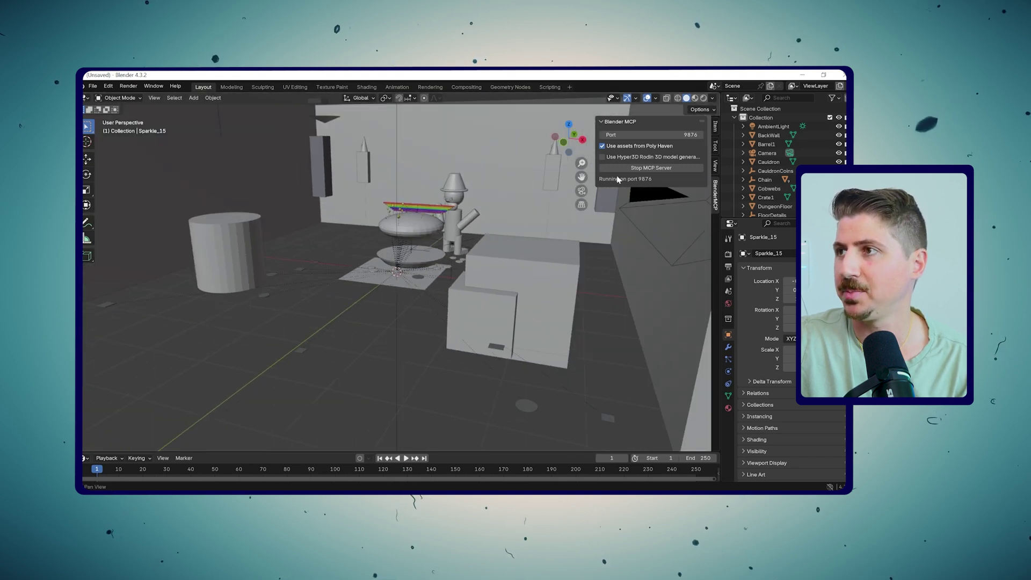
{"action": "left_click", "coordinate": [803, 75]}
{"action": "left_click", "coordinate": [558, 114]}
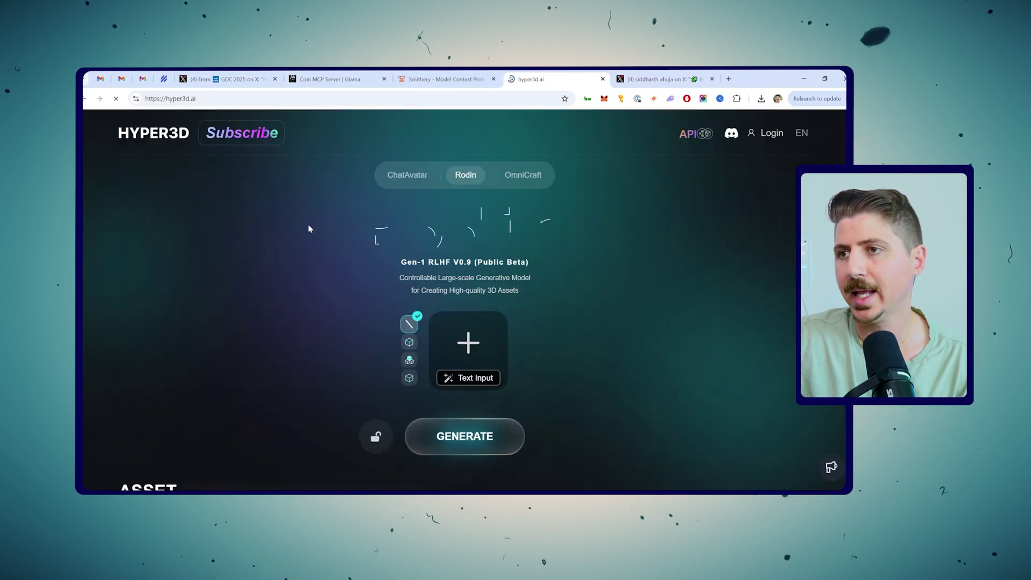
Scroll down to Rodin's ASSET Featured gallery, then orbit the Blender dungeon view.
{"action": "scroll", "coordinate": [435, 233], "scroll_direction": "down", "scroll_amount": 5}
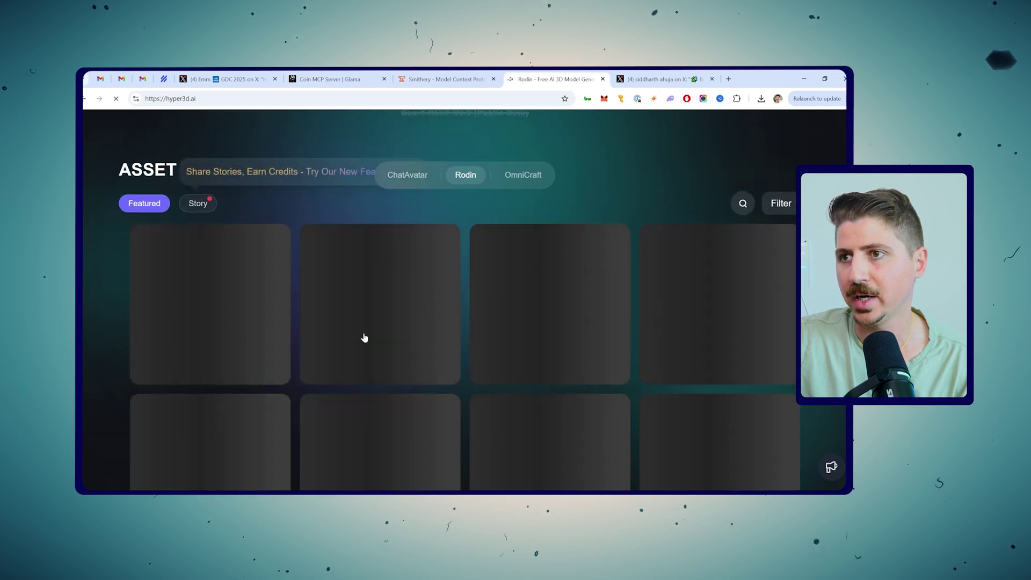
{"action": "scroll", "coordinate": [416, 345], "scroll_direction": "down", "scroll_amount": 2}
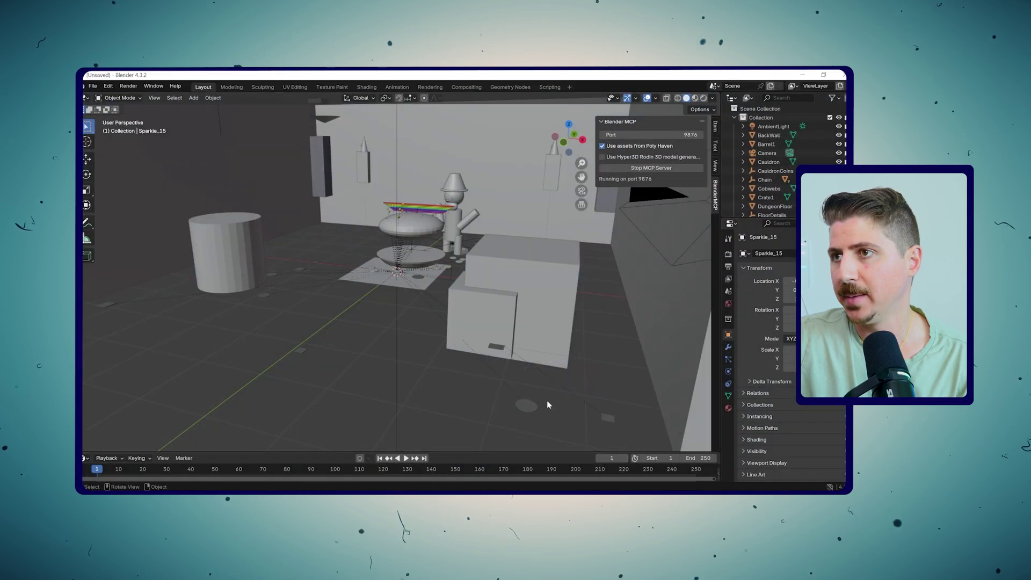
{"action": "left_click_drag", "start_coordinate": [547, 401], "coordinate": [424, 342]}
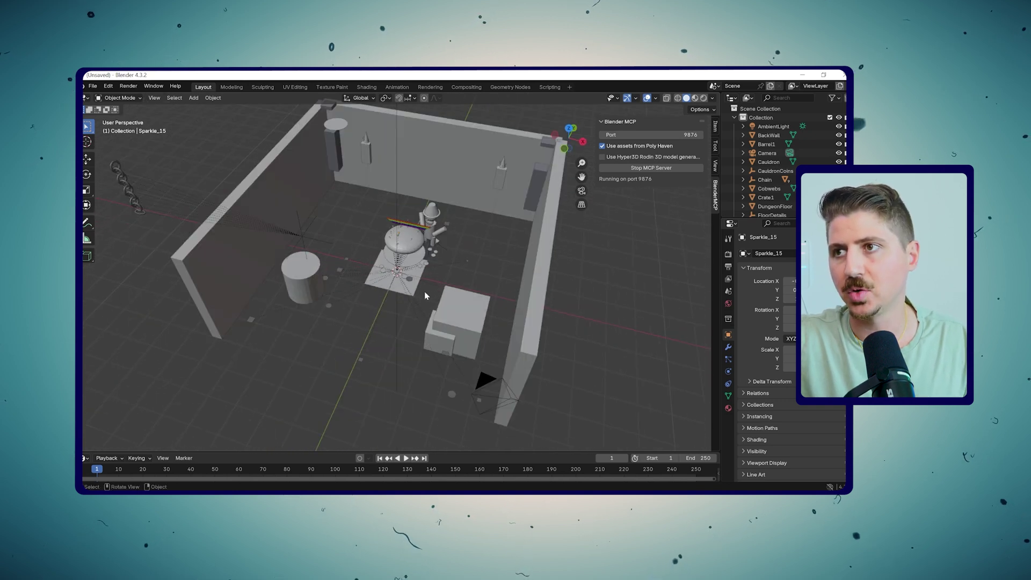
{"action": "scroll", "coordinate": [428, 246], "scroll_direction": "up", "scroll_amount": 1}
{"action": "scroll", "coordinate": [429, 246], "scroll_direction": "up", "scroll_amount": 5}
{"action": "mouse_move", "coordinate": [523, 214]}
{"action": "left_mouse_down"}
{"action": "mouse_move", "coordinate": [487, 308]}
{"action": "mouse_move", "coordinate": [475, 207]}
{"action": "mouse_move", "coordinate": [485, 271]}
{"action": "mouse_move", "coordinate": [520, 194]}
{"action": "left_mouse_up"}
{"action": "scroll", "coordinate": [519, 195], "scroll_direction": "down", "scroll_amount": 4}
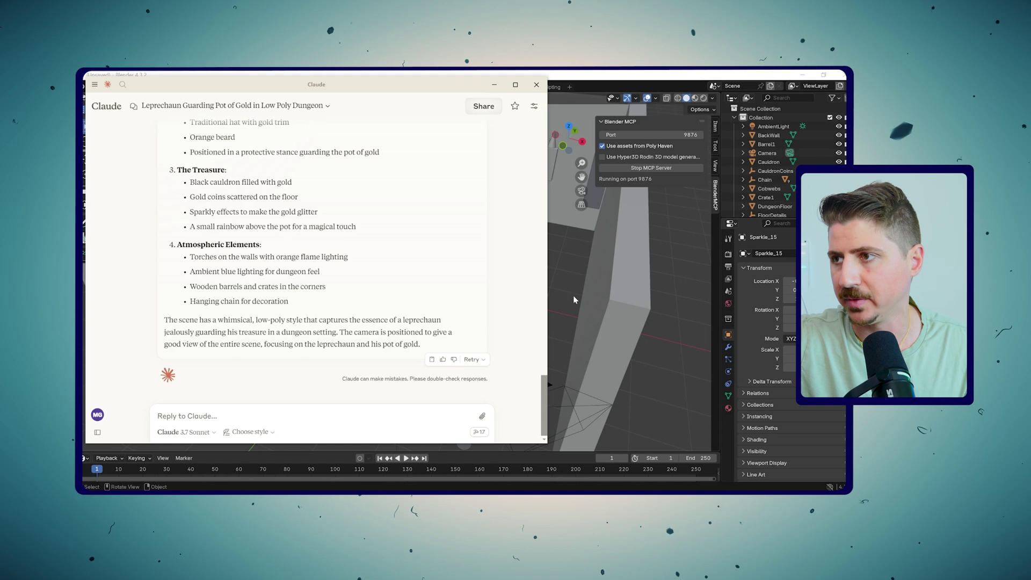
{"action": "left_click", "coordinate": [595, 306]}
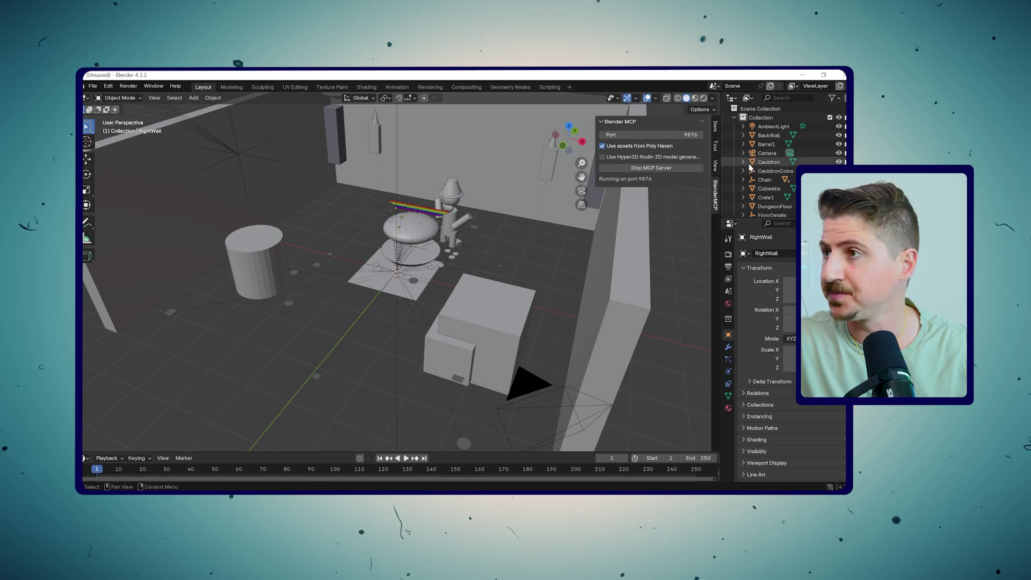
{"action": "left_click", "coordinate": [622, 260]}
{"action": "scroll", "coordinate": [665, 218], "scroll_direction": "down", "scroll_amount": 3}
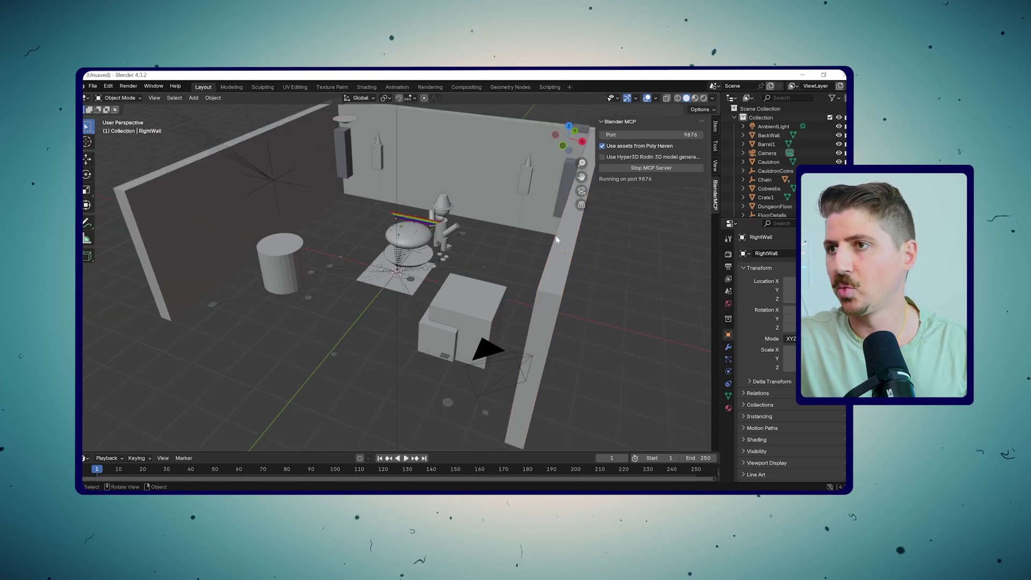
{"action": "left_click_drag", "start_coordinate": [642, 294], "coordinate": [659, 294]}
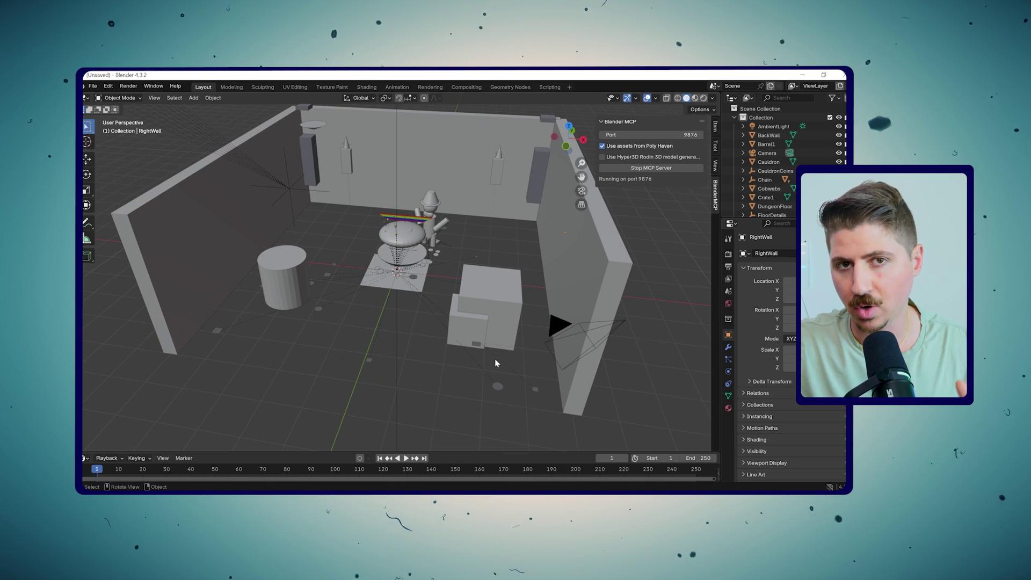
{"action": "mouse_move", "coordinate": [409, 357]}
{"action": "left_mouse_down"}
{"action": "mouse_move", "coordinate": [398, 332]}
{"action": "mouse_move", "coordinate": [409, 362]}
{"action": "left_mouse_up"}
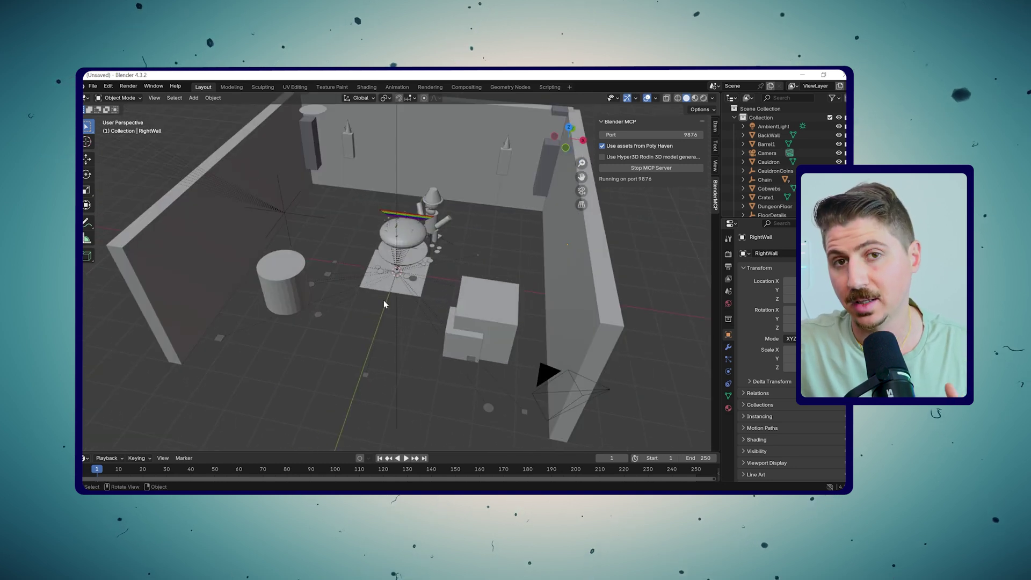